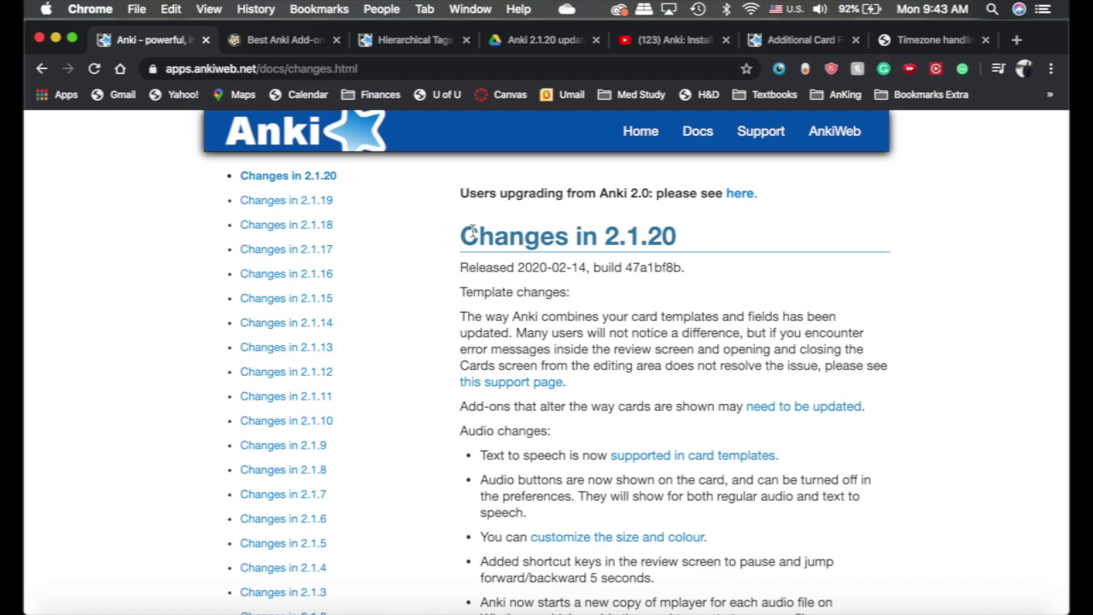
# - Check Anki's installed add-ons for available updates
pyautogui.scroll(1, 342, 170)
pyautogui.scroll(-2, 270, 125)
pyautogui.scroll(-15, 791, 391)
pyautogui.scroll(7, 791, 391)
pyautogui.scroll(10, 790, 391)
pyautogui.press('super+Tab')
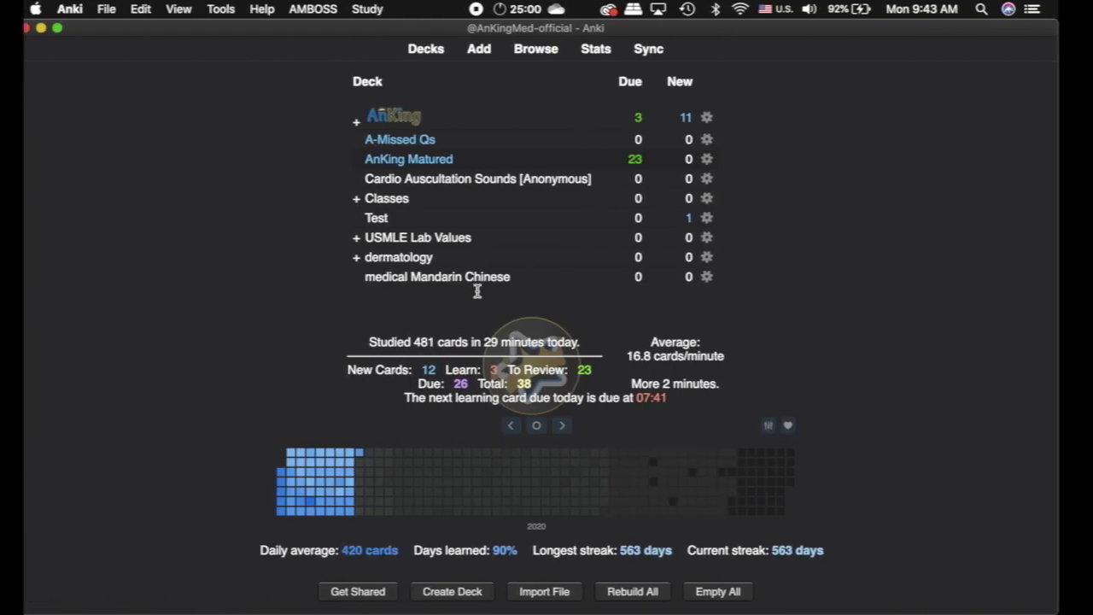
pyautogui.click(231, 10)
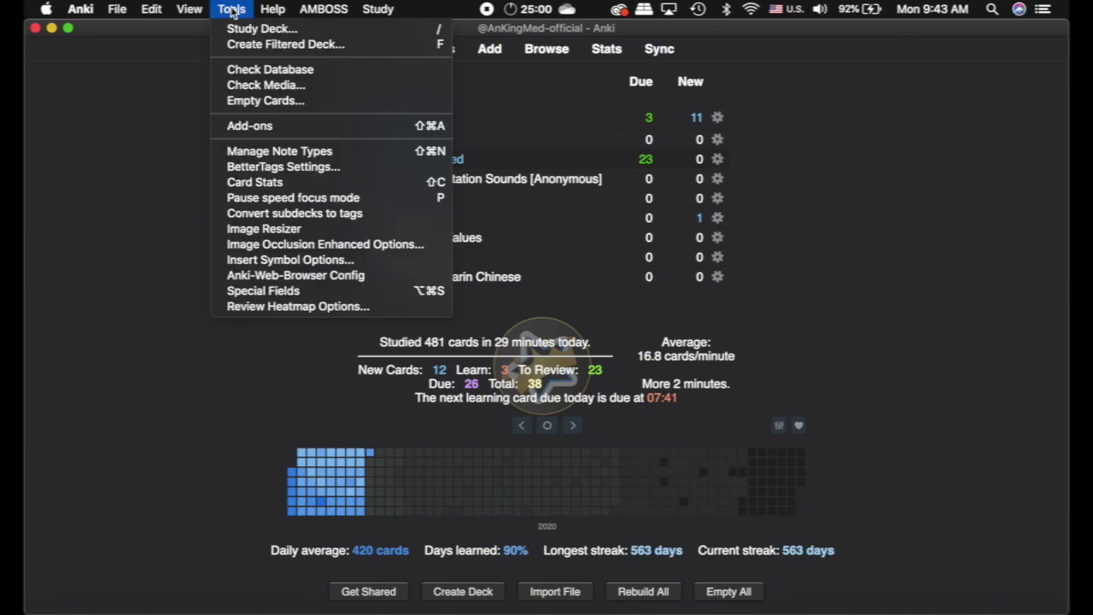
pyautogui.click(261, 128)
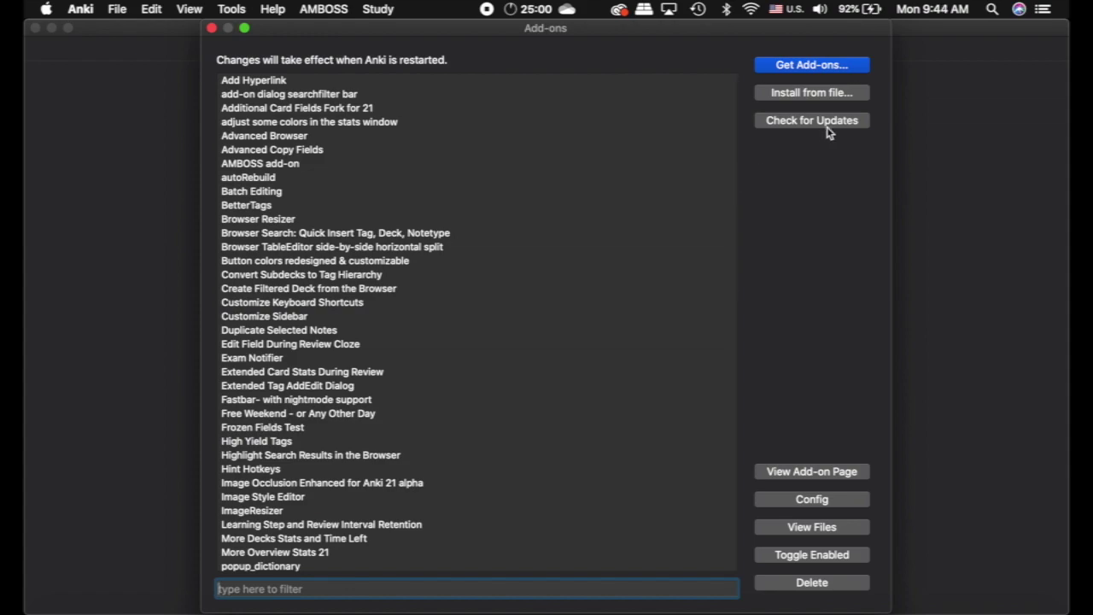
pyautogui.click(833, 123)
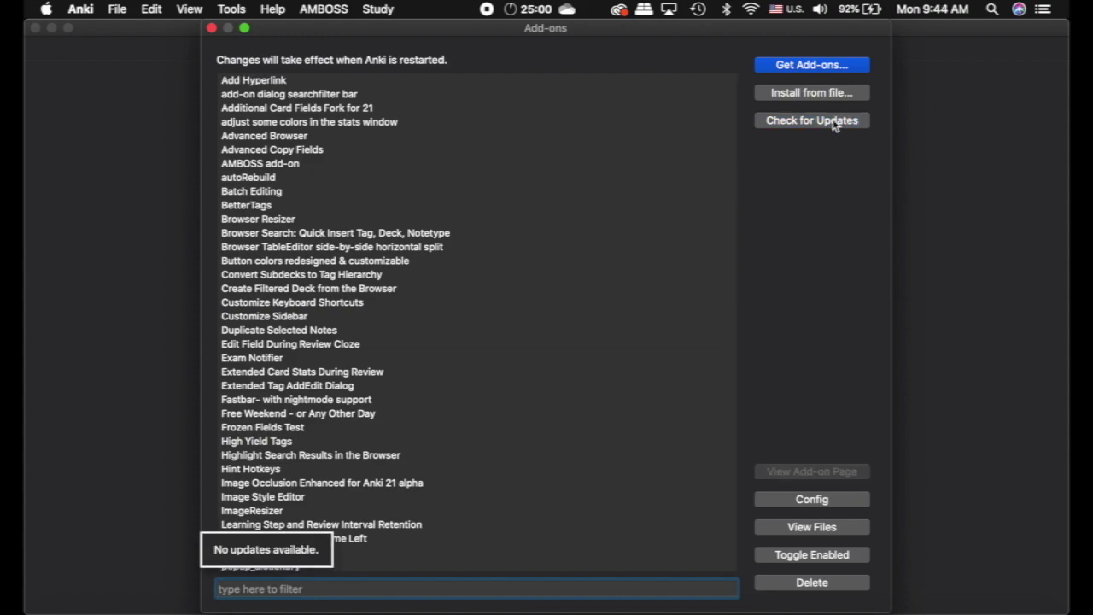
# - Run the add-on update check again and close the add-ons manager
pyautogui.scroll(-15, 303, 161)
pyautogui.scroll(15, 303, 160)
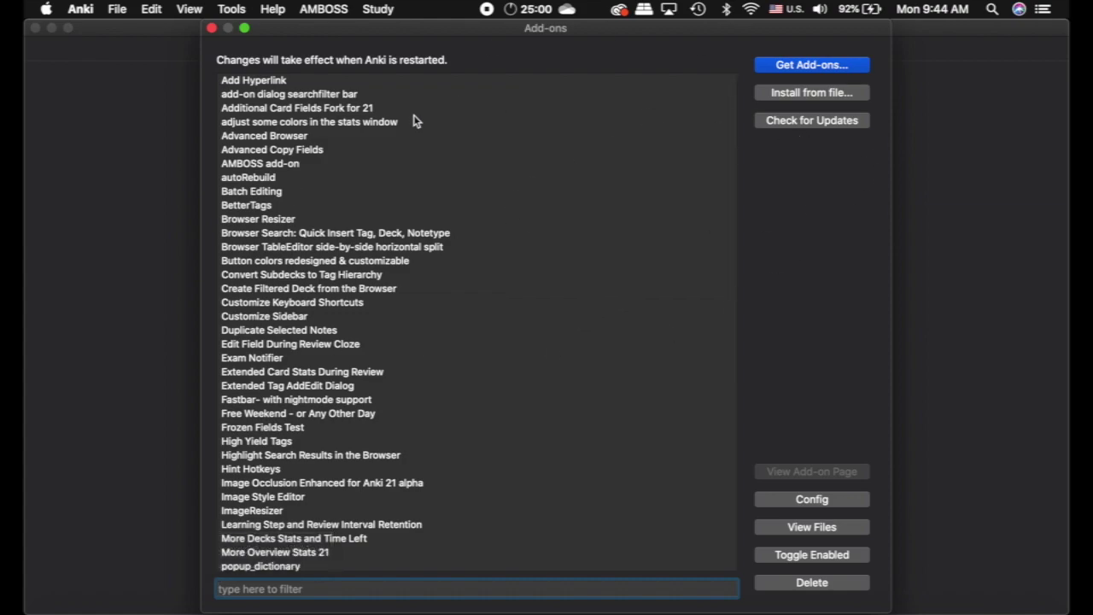
pyautogui.click(827, 121)
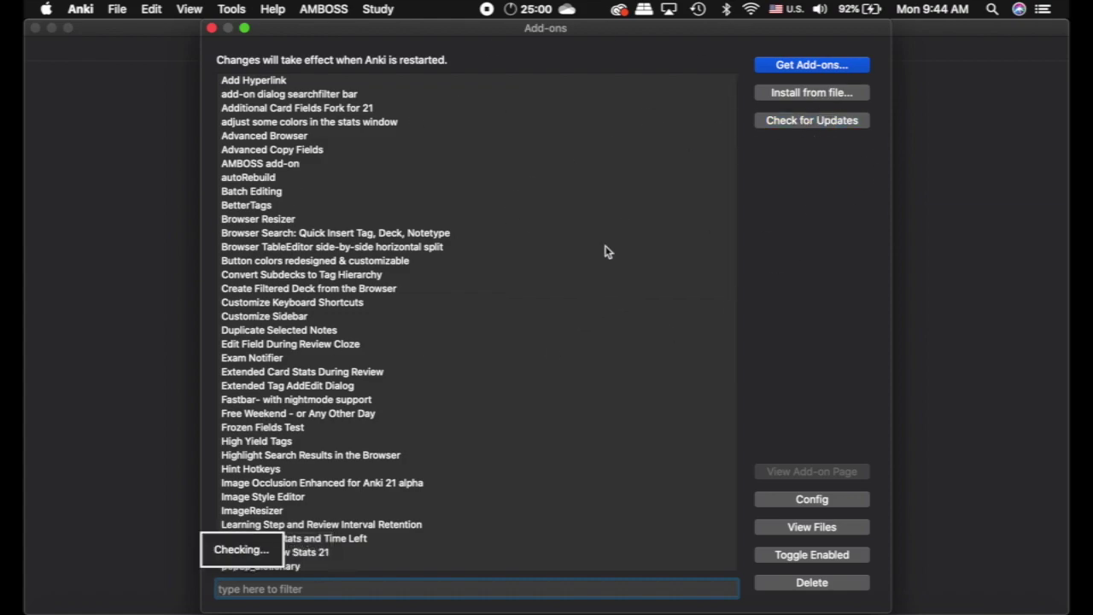
pyautogui.click(211, 28)
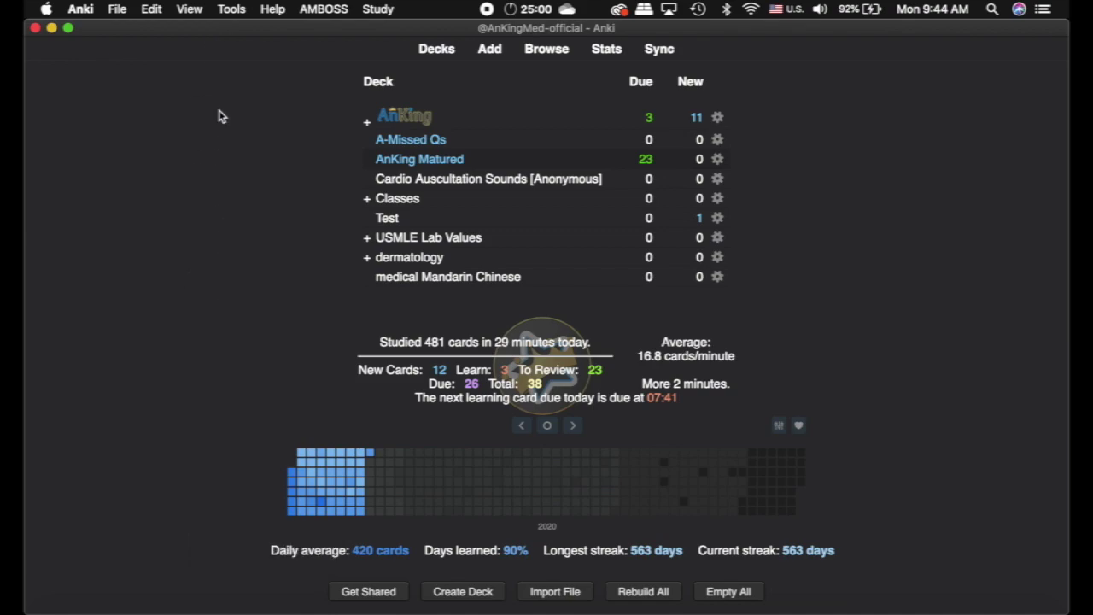
# - Review porting_clickable_tags and the disabled Clickable Tags v10, then show the Anki 2.1.20 update folder
pyautogui.click(239, 9)
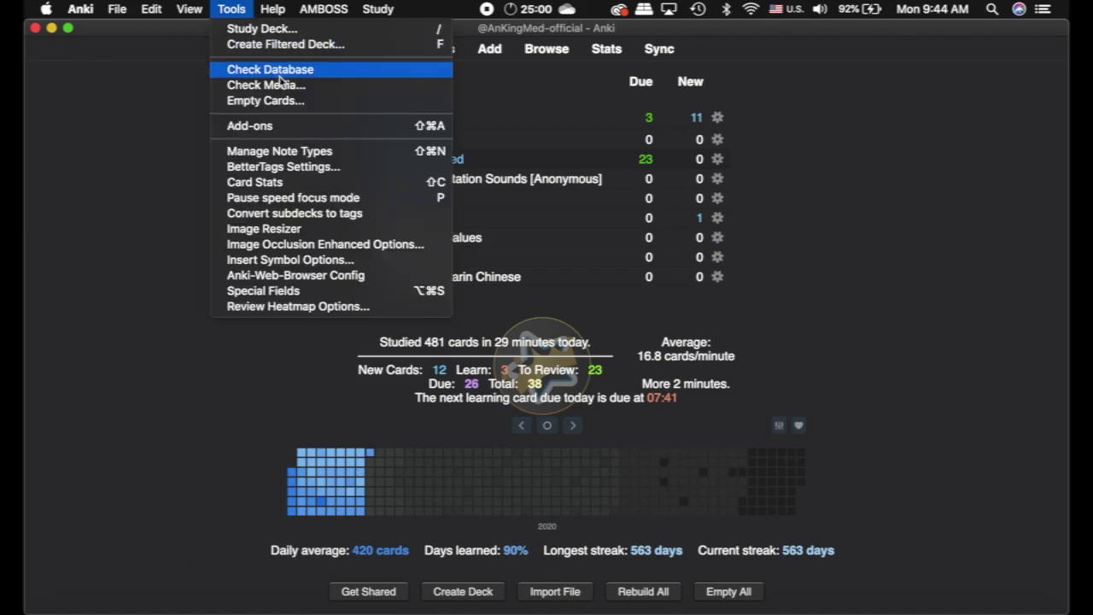
pyautogui.click(286, 130)
pyautogui.scroll(-15, 323, 273)
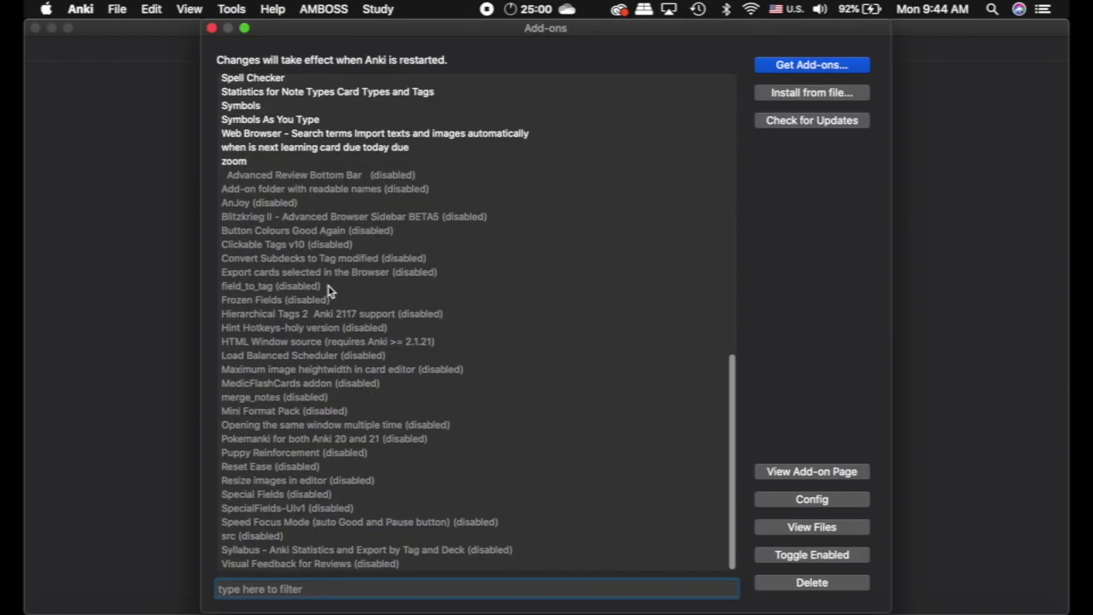
pyautogui.scroll(5, 273, 149)
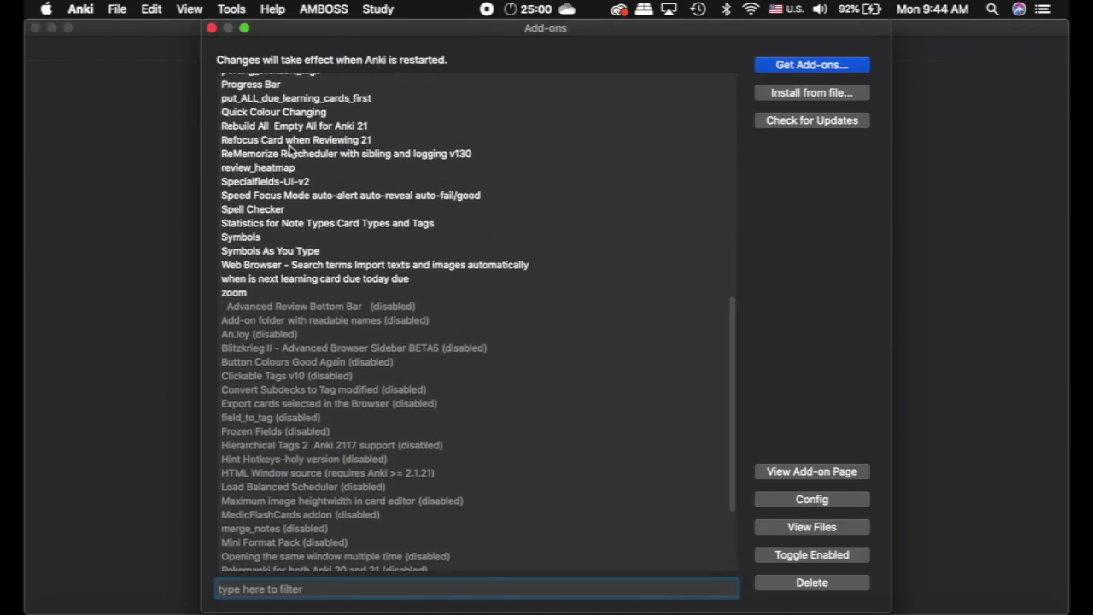
pyautogui.click(271, 103)
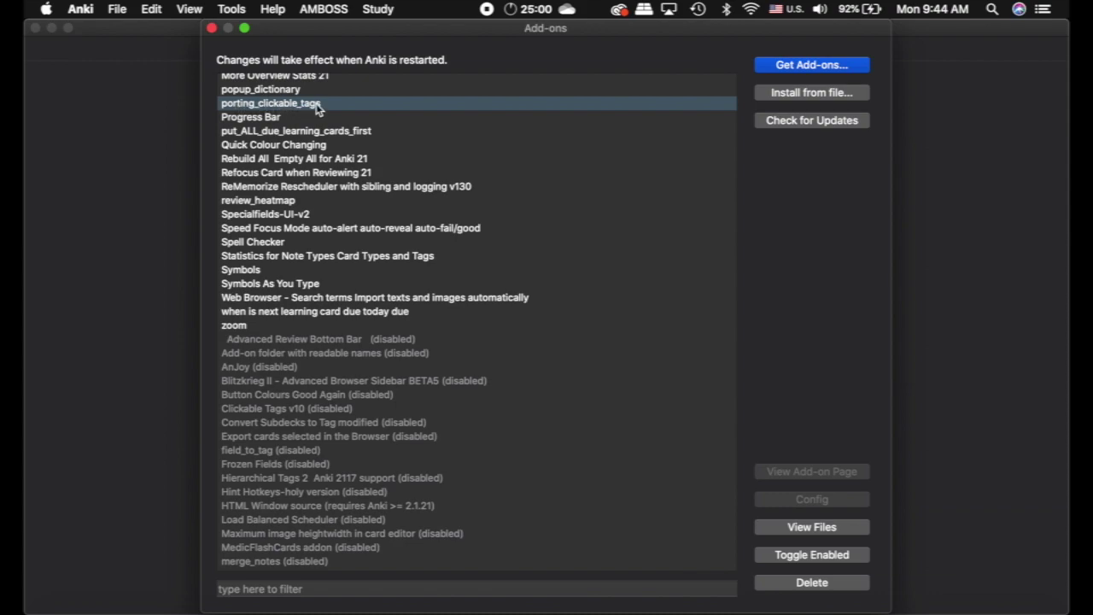
pyautogui.click(315, 408)
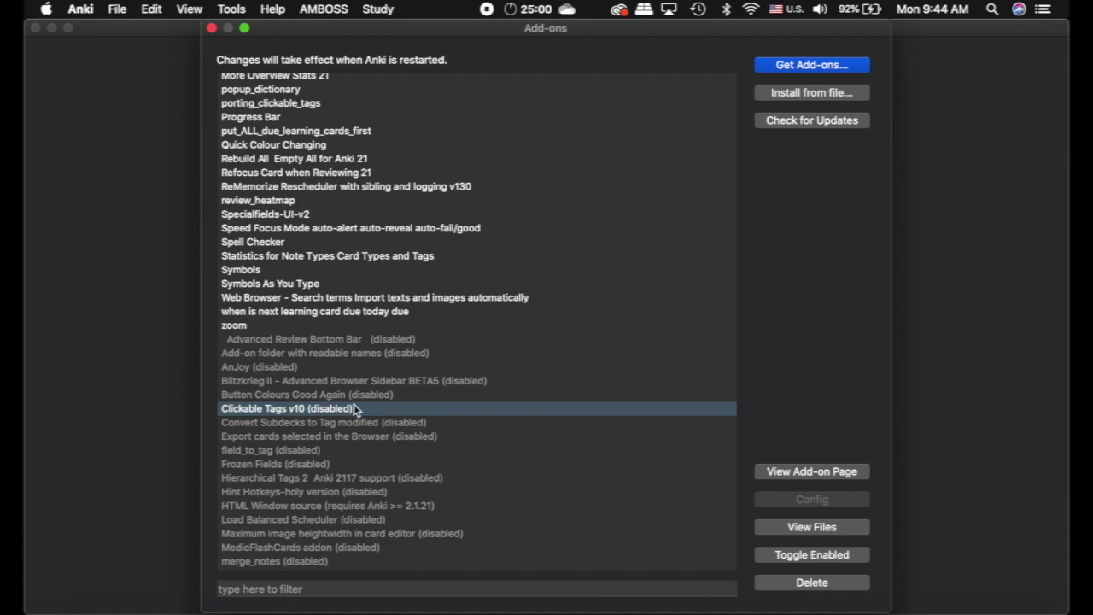
pyautogui.click(212, 29)
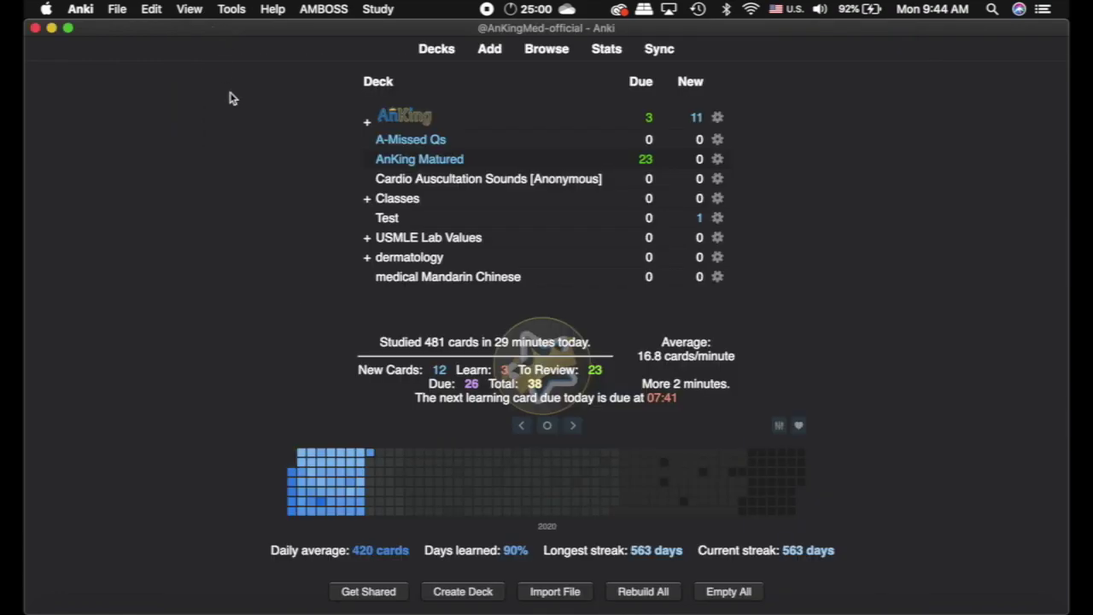
pyautogui.hotkey('ctrl', 'Right')
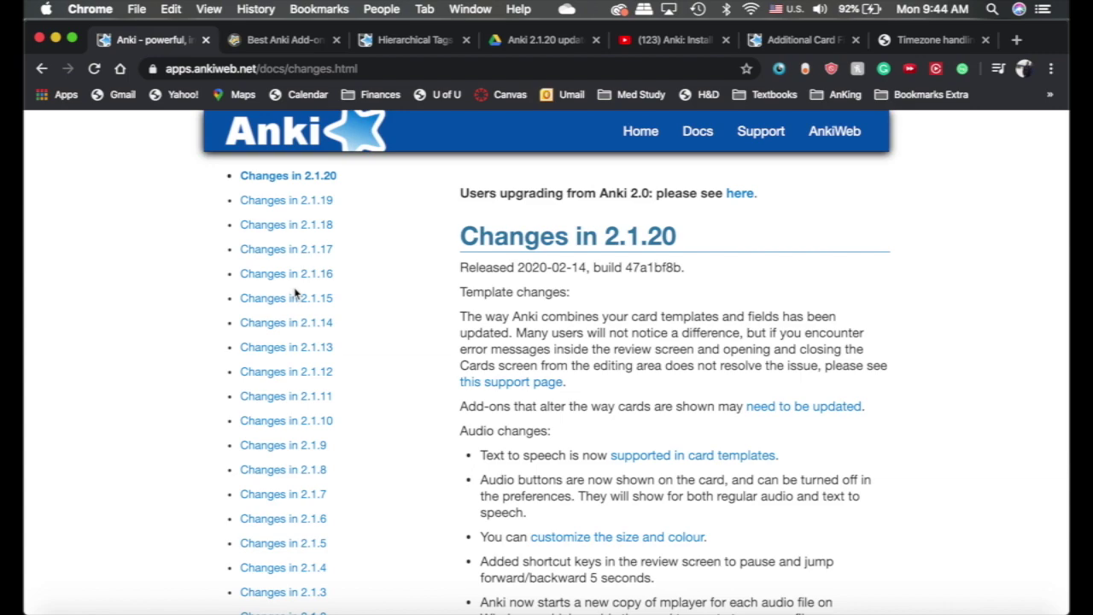
pyautogui.click(557, 43)
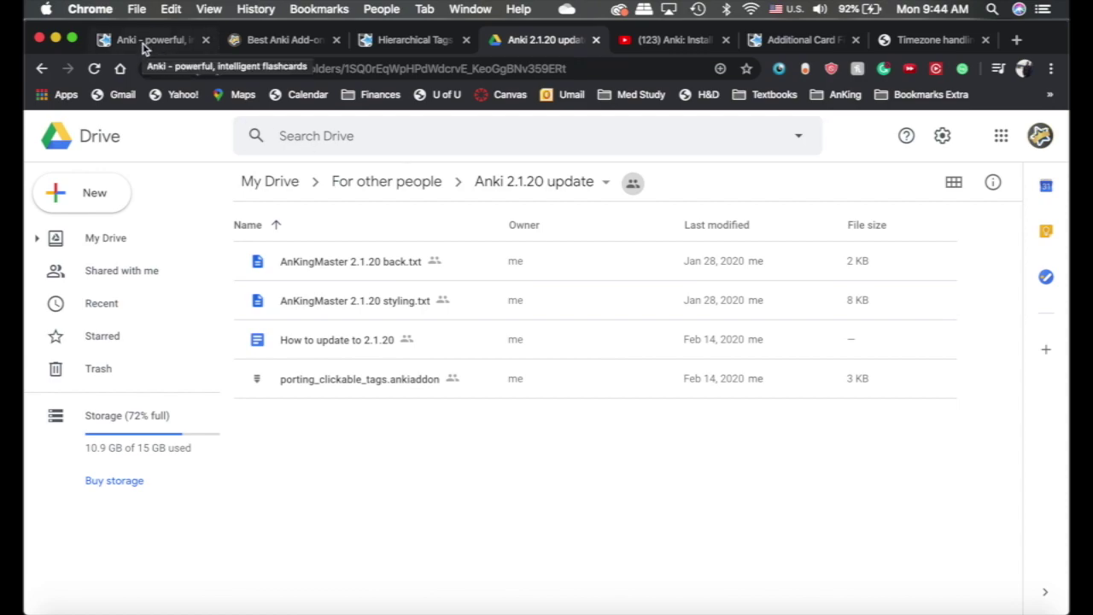
# - Scroll the Best Anki Add-ons changelog and view the Install 40+ Add-ons video, then return to Anki
pyautogui.click(275, 44)
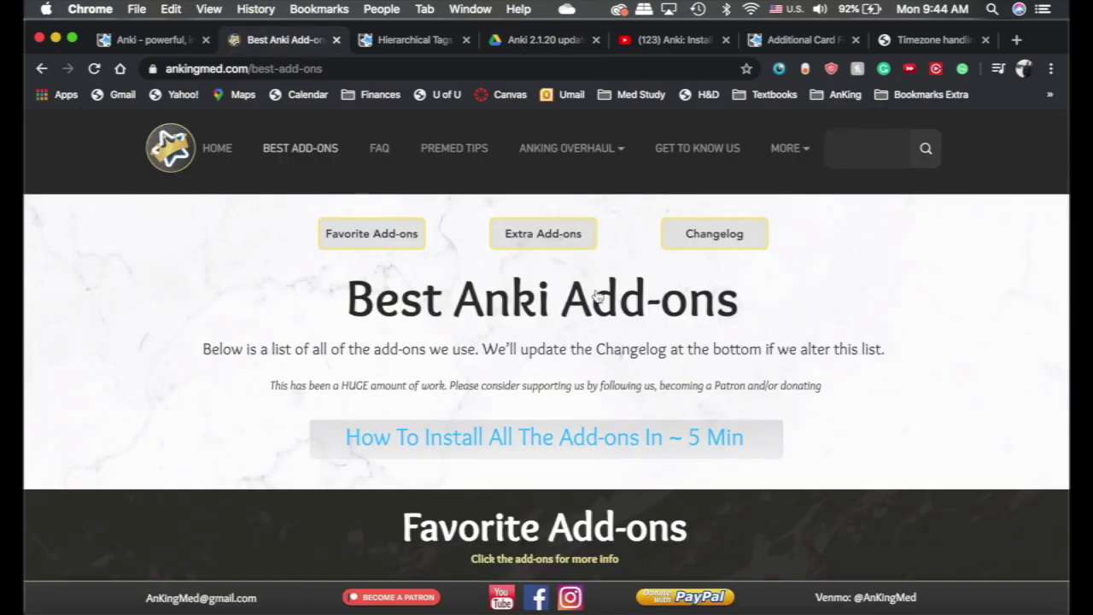
pyautogui.scroll(-20, 170, 378)
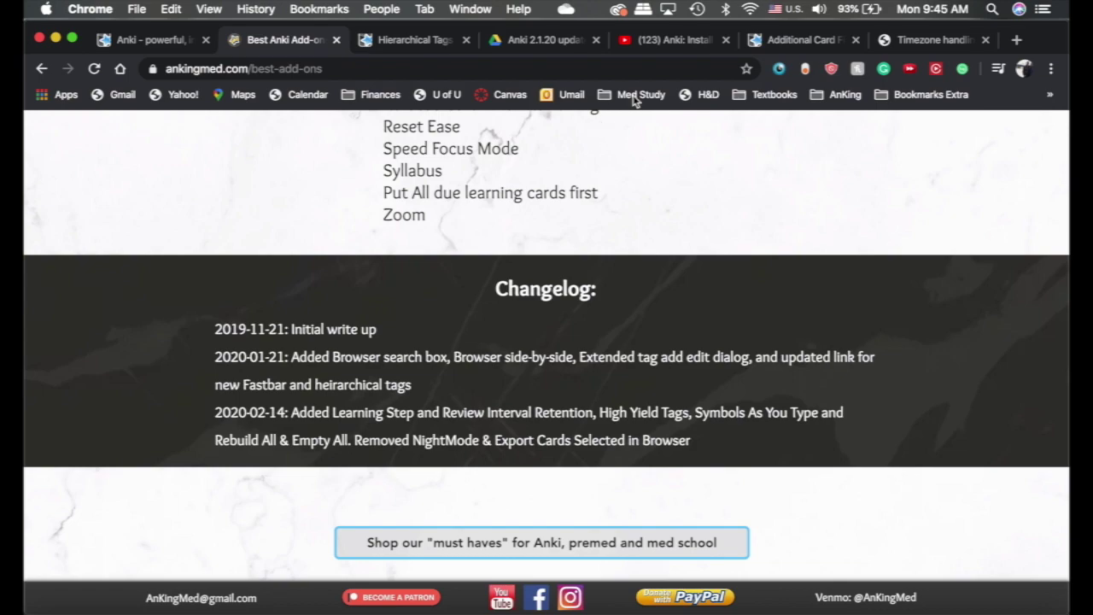
pyautogui.click(690, 43)
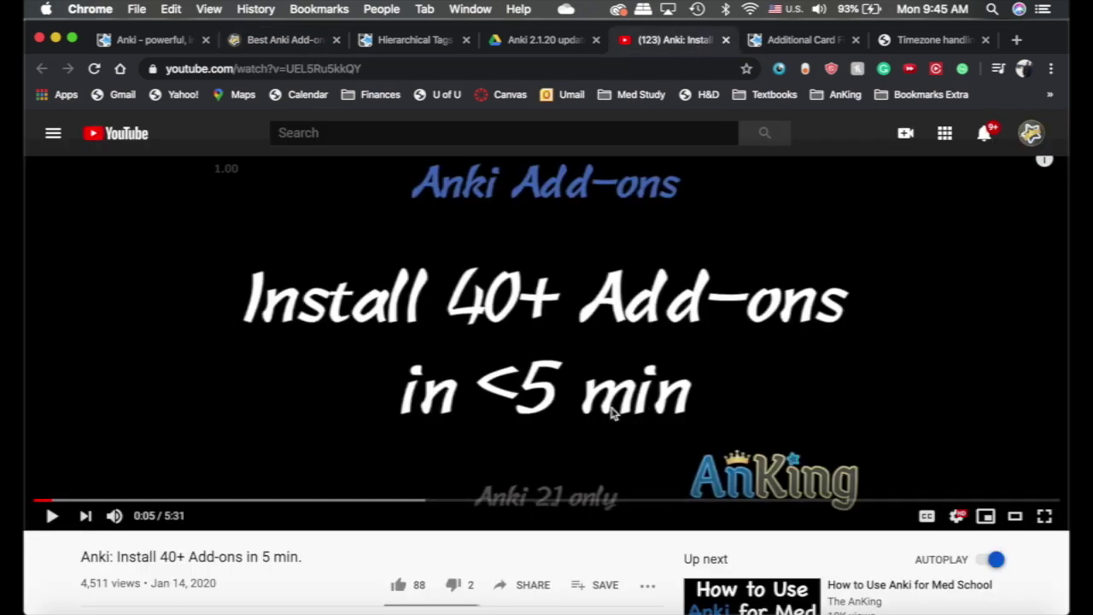
pyautogui.scroll(-5, 385, 420)
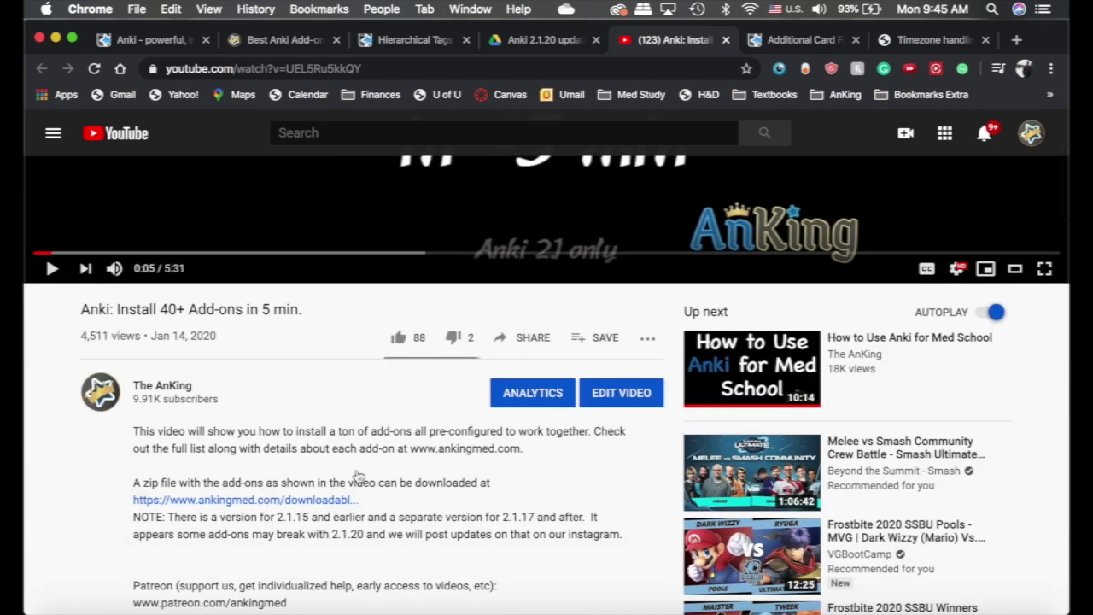
pyautogui.scroll(5, 350, 461)
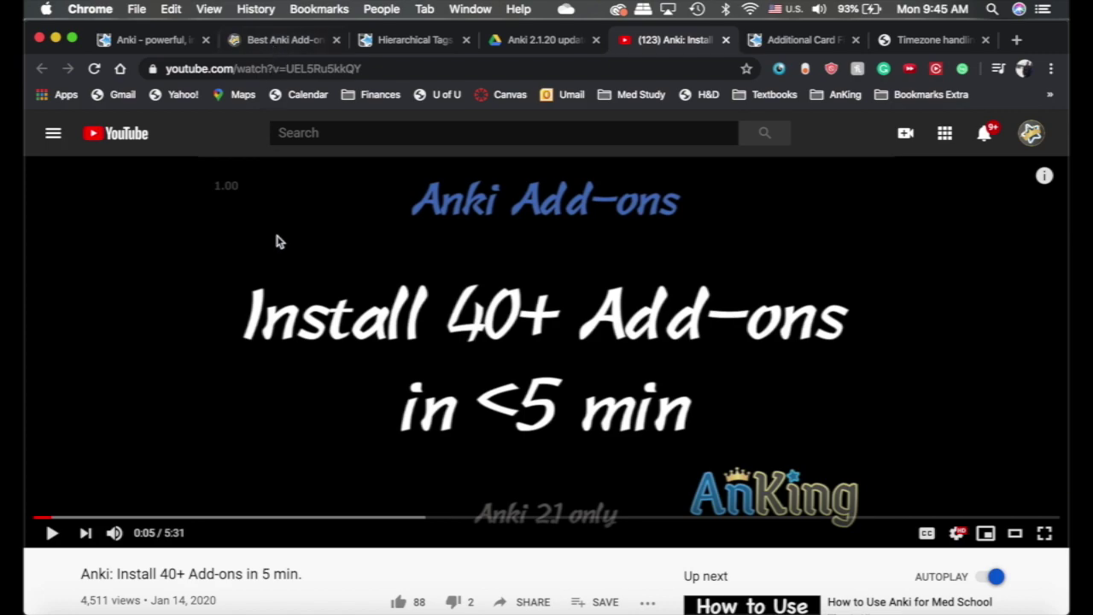
pyautogui.hotkey('ctrl', 'Left')
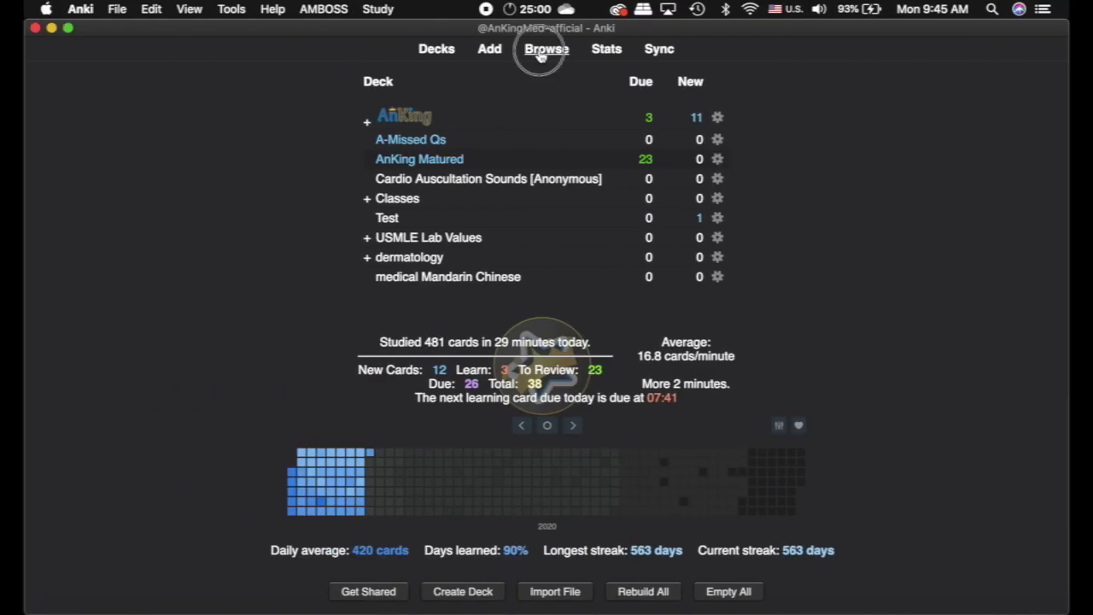
# - Look over the Edit and Notes menus in the card browser for the USMLE Lab Values notes, then close it
pyautogui.click(543, 49)
pyautogui.click(119, 8)
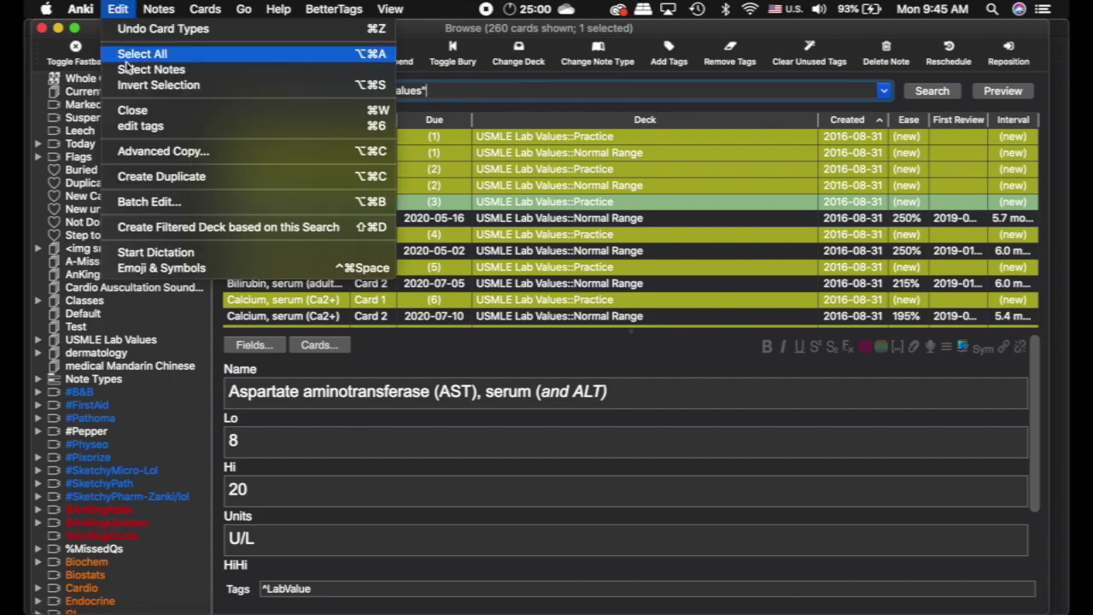
pyautogui.moveTo(147, 7)
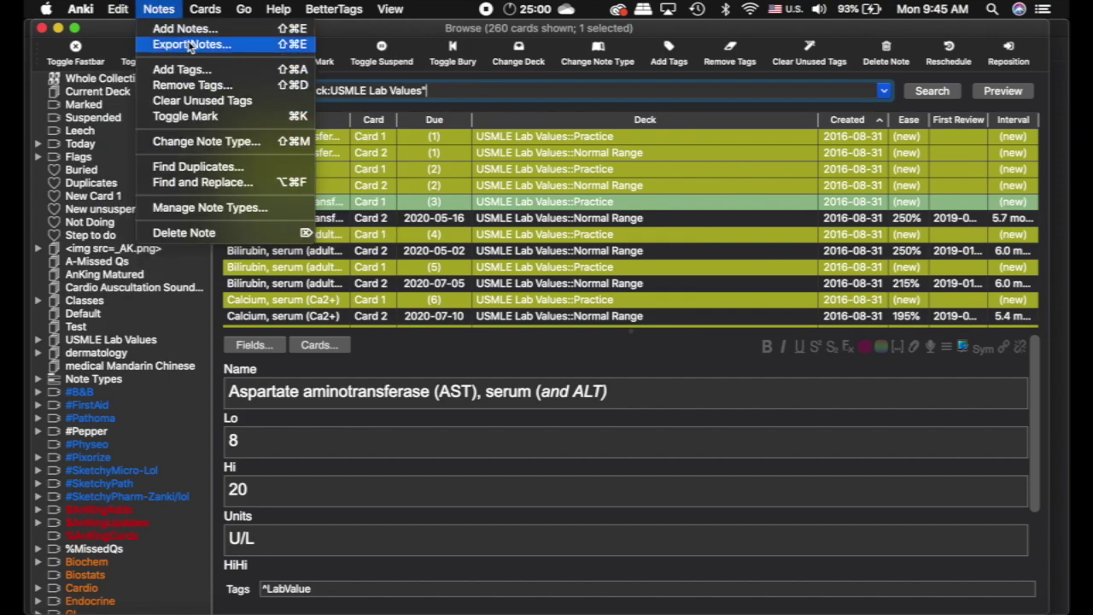
pyautogui.click(394, 220)
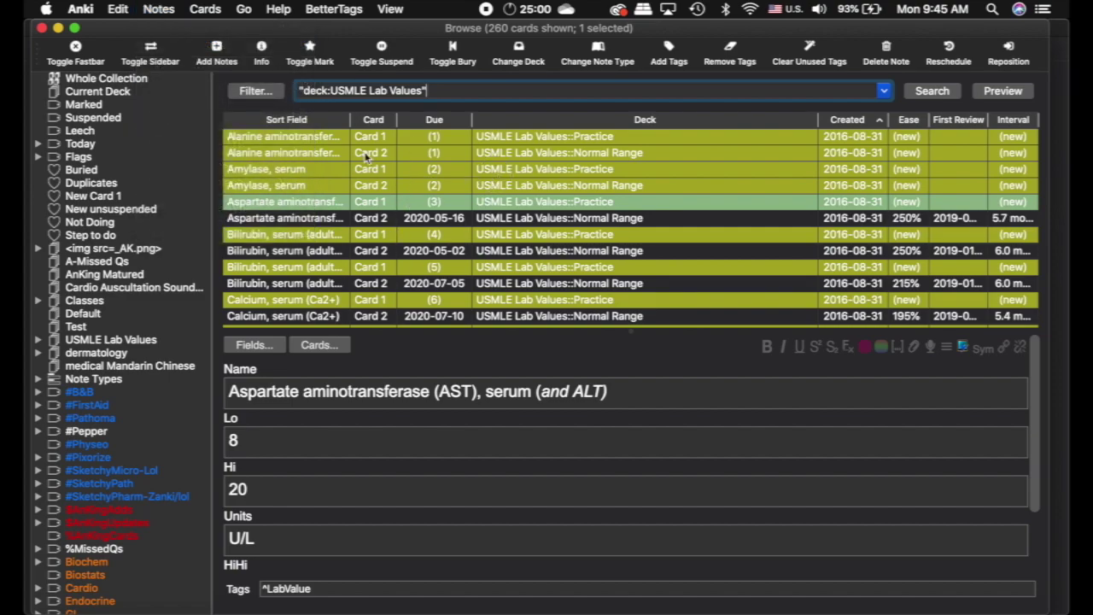
pyautogui.click(40, 28)
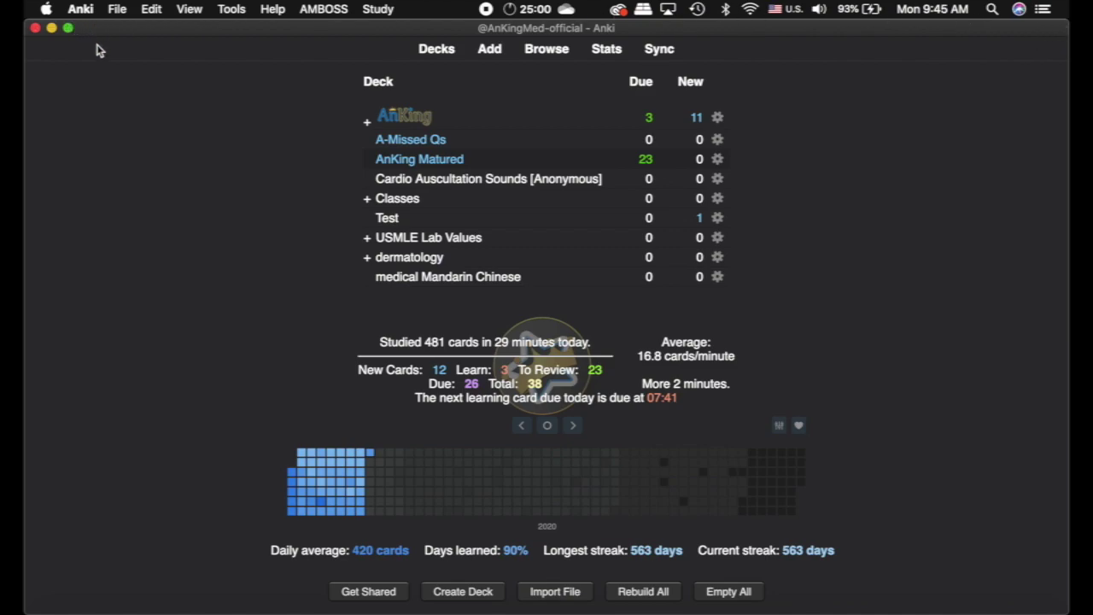
# - Check Anki's Preferences with Night mode still enabled, then close them
pyautogui.click(82, 11)
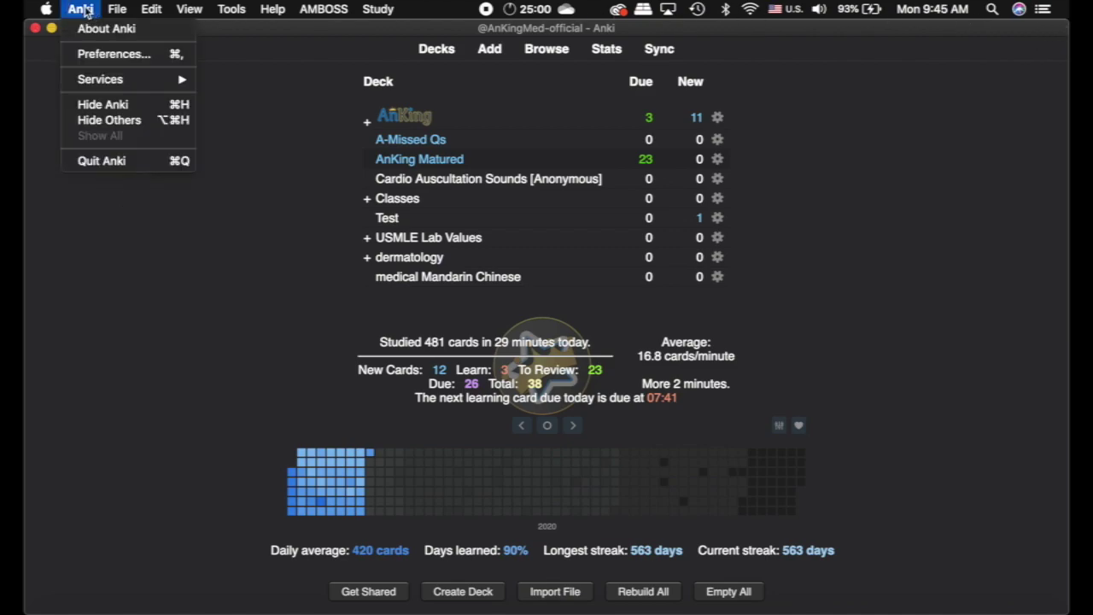
pyautogui.click(107, 56)
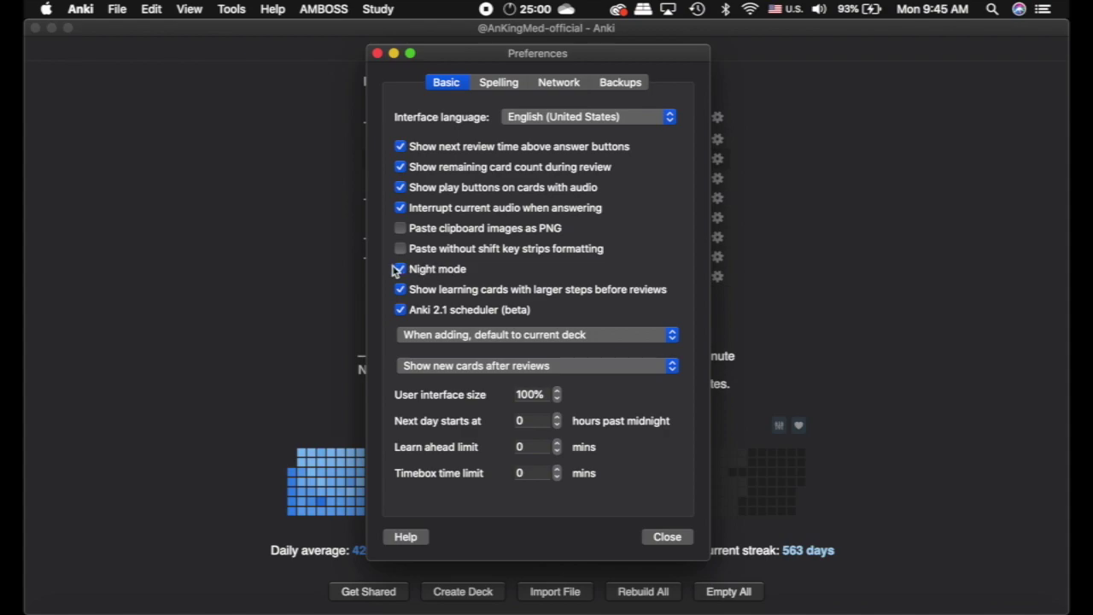
pyautogui.click(377, 54)
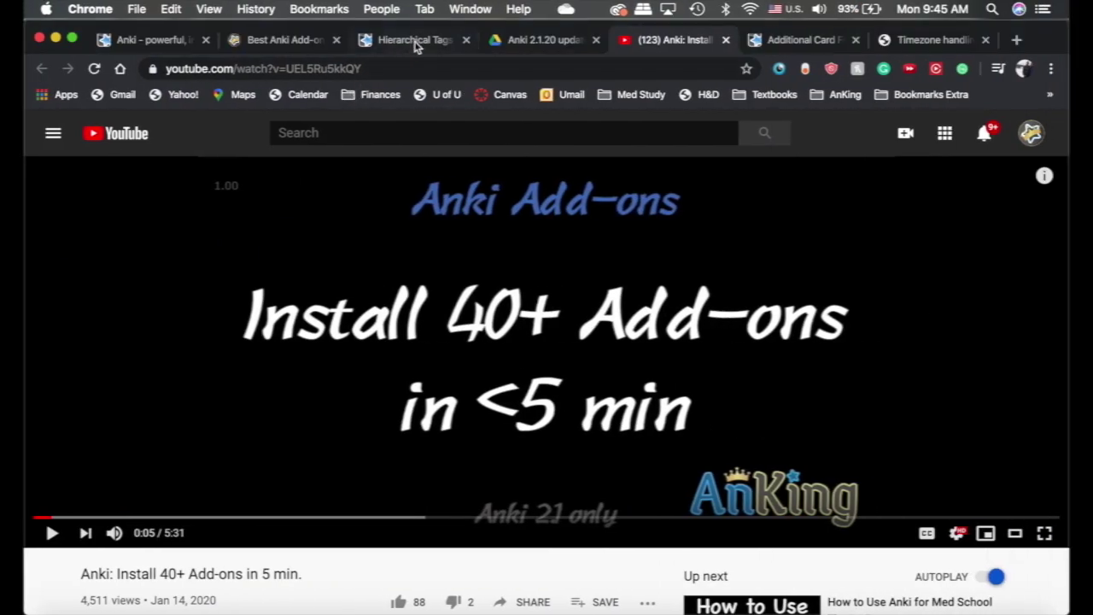
# - Highlight the 2.1.17 requirement on the Hierarchical Tags 2 page, then return to the Drive folder
pyautogui.click(417, 40)
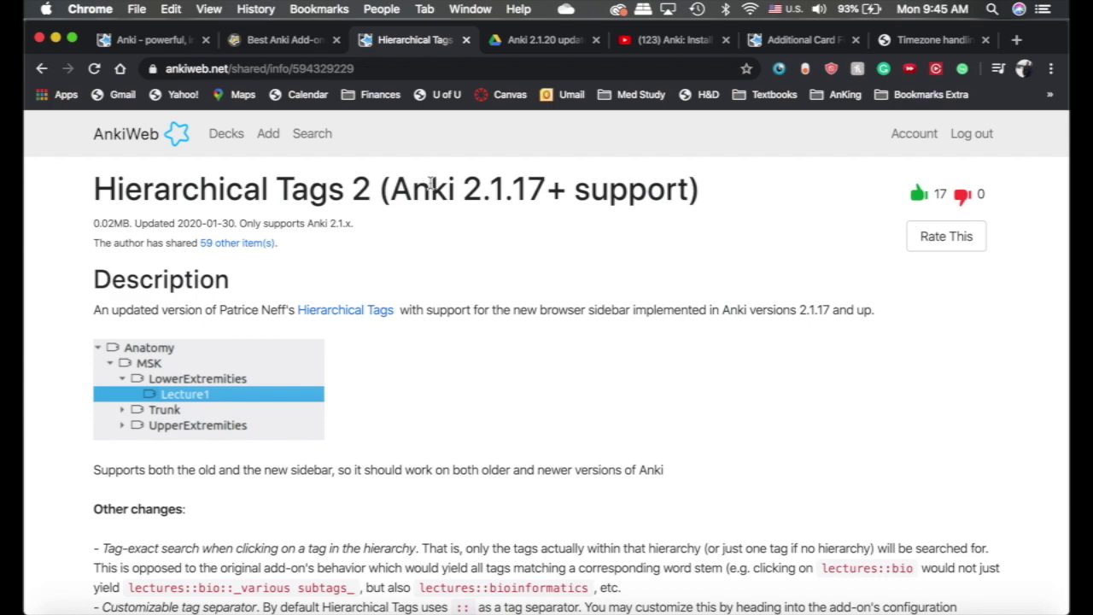
pyautogui.moveTo(461, 187); pyautogui.dragTo(538, 186)
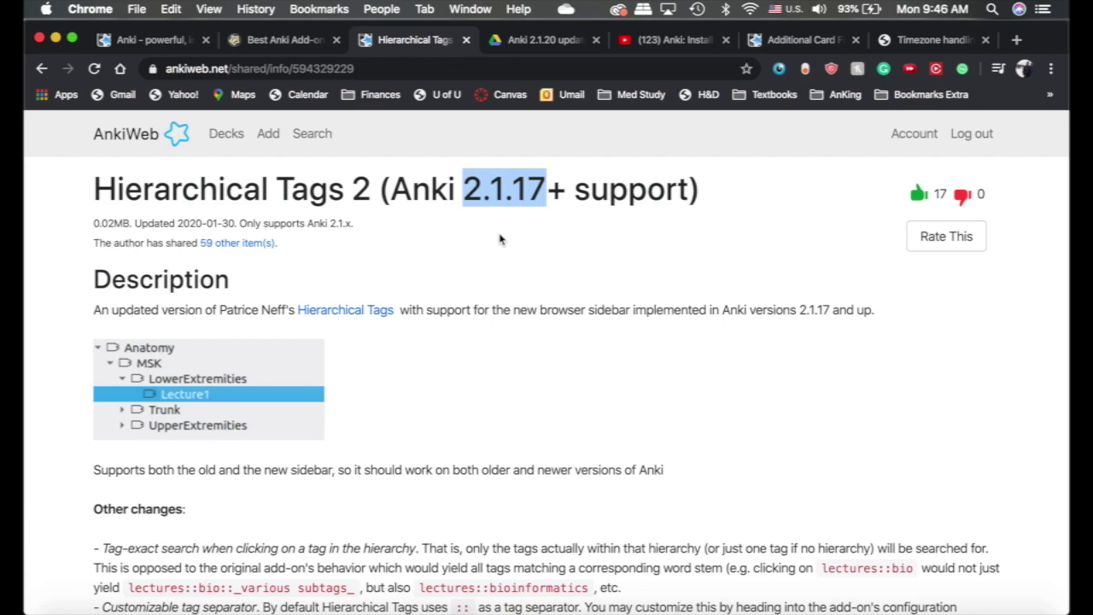
pyautogui.click(510, 196)
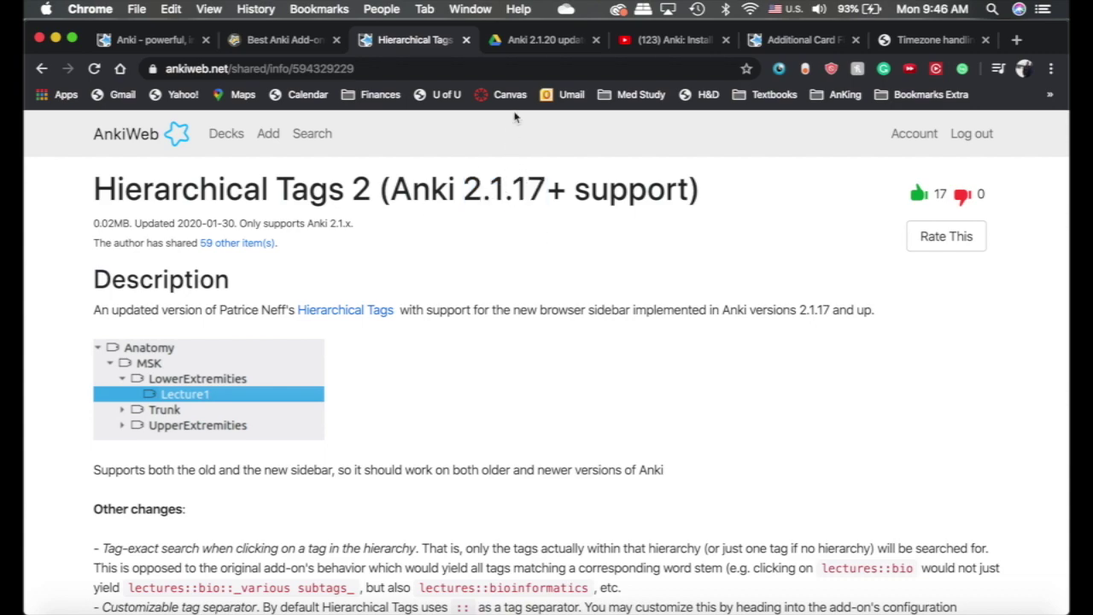
pyautogui.click(553, 39)
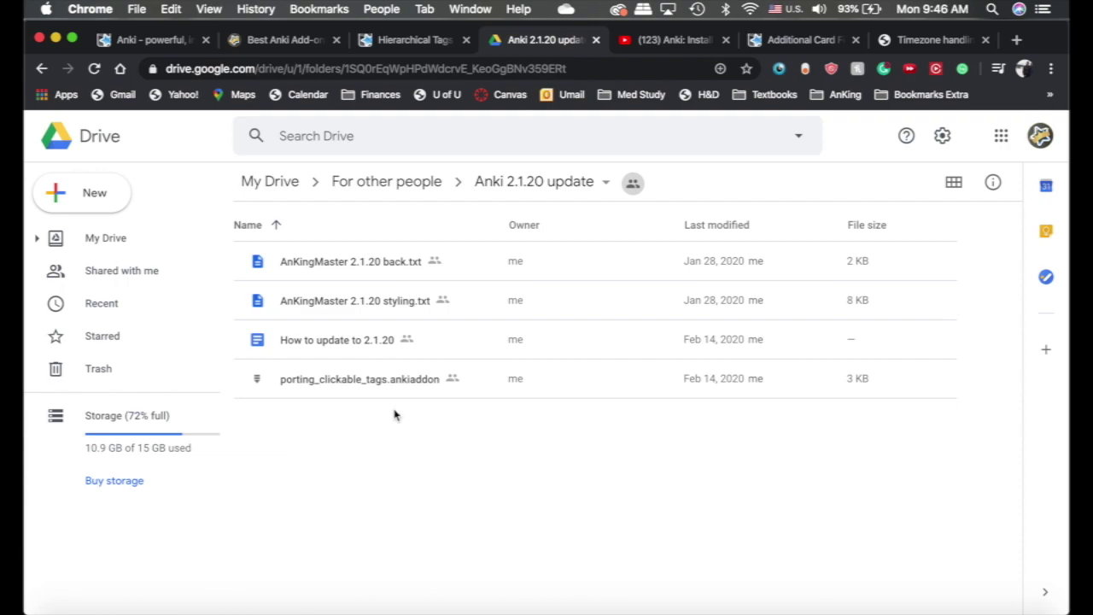
# - Preview the customization CSS in AnKingMaster 2.1.20 styling.txt and close the preview
pyautogui.click(476, 261)
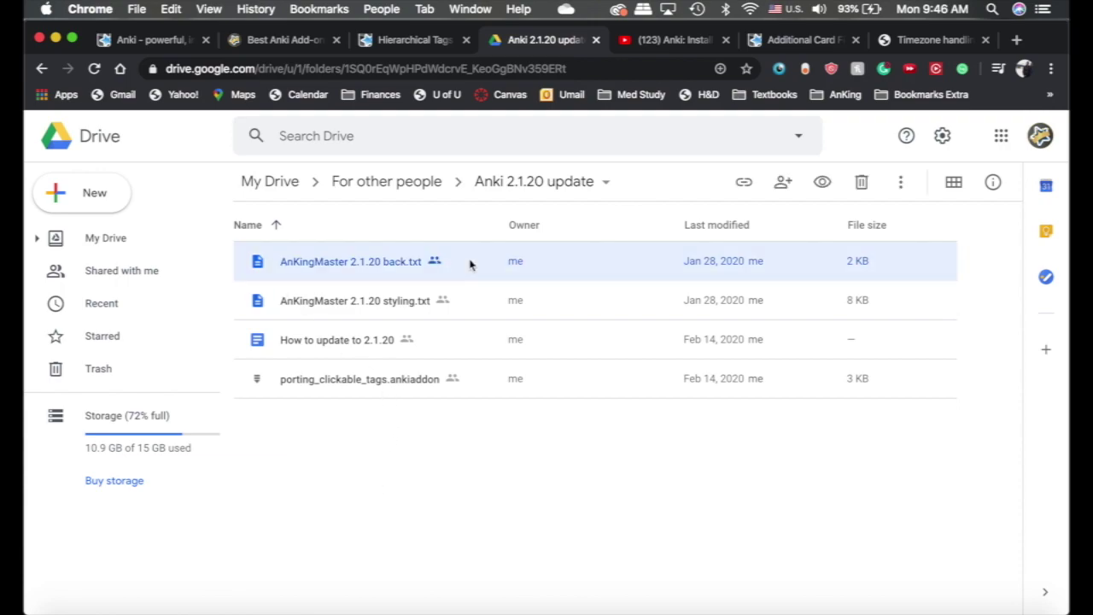
pyautogui.click(463, 305)
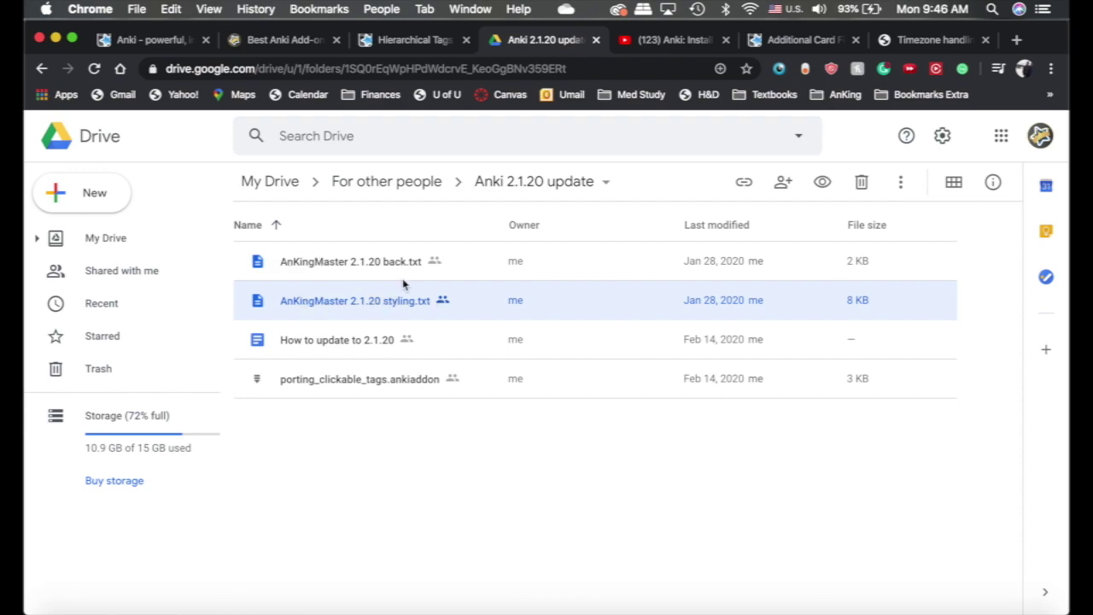
pyautogui.doubleClick(469, 304)
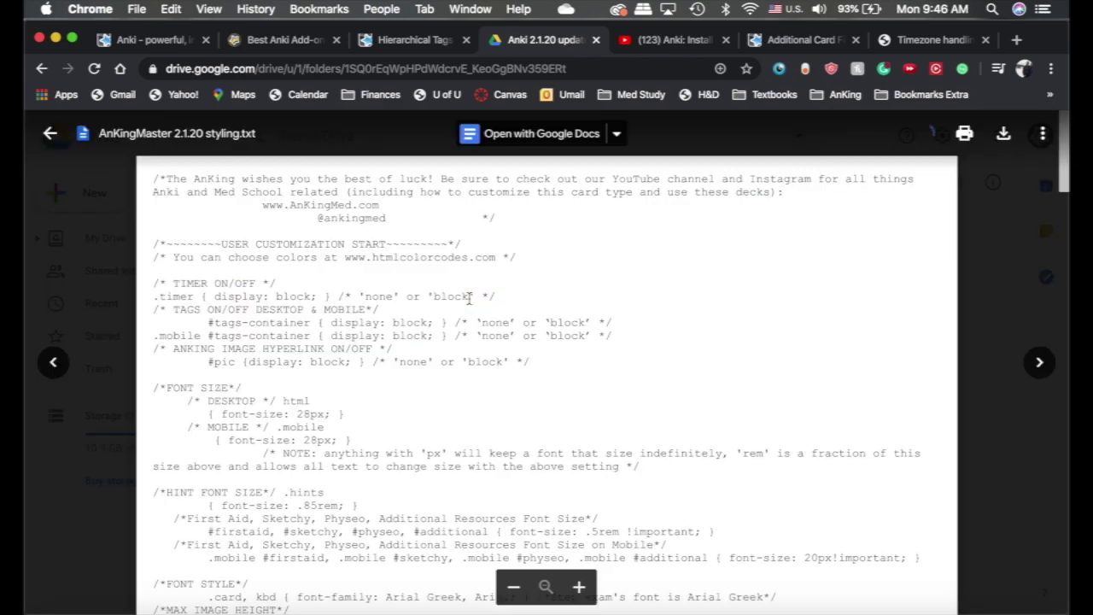
pyautogui.click(989, 225)
# - Open the Cloze-AnKingMaster card templates and select porting_clickable_tags.ankiaddon in Drive
pyautogui.press('super+Tab')
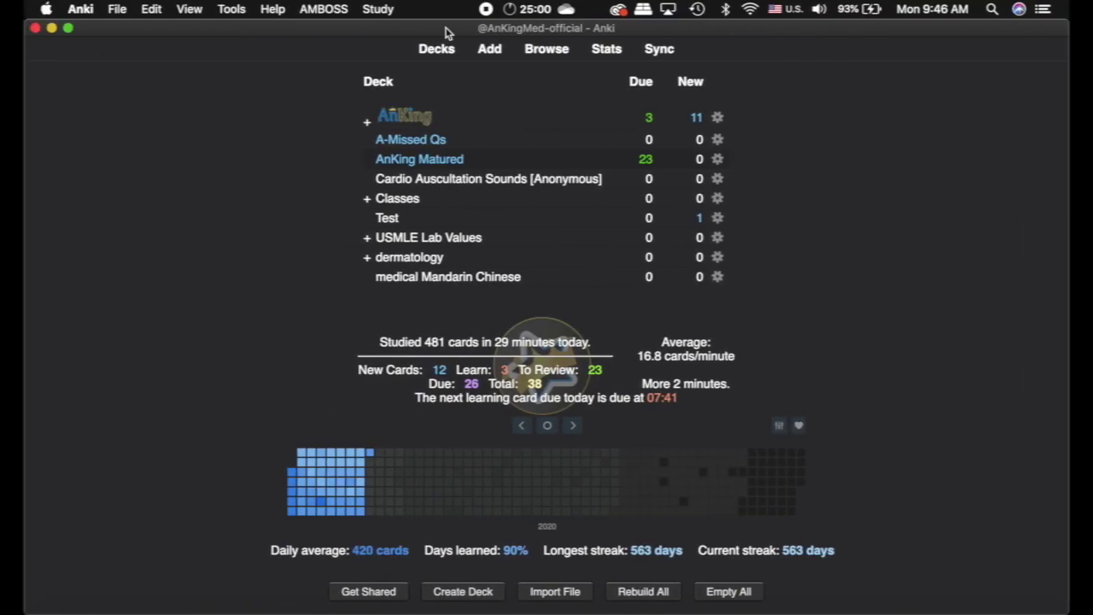
pyautogui.click(556, 46)
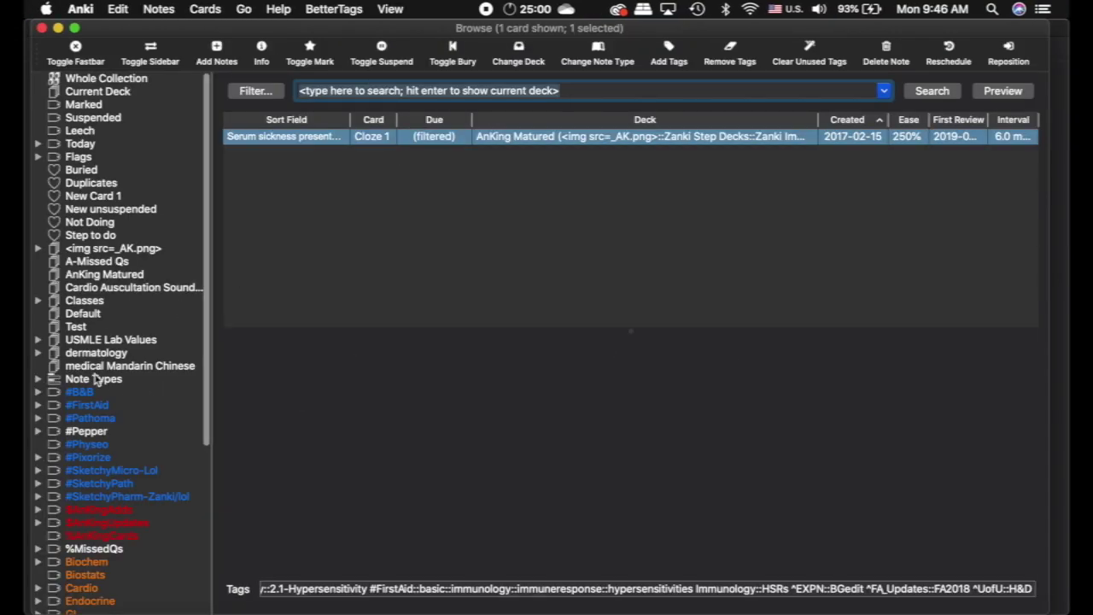
pyautogui.click(335, 346)
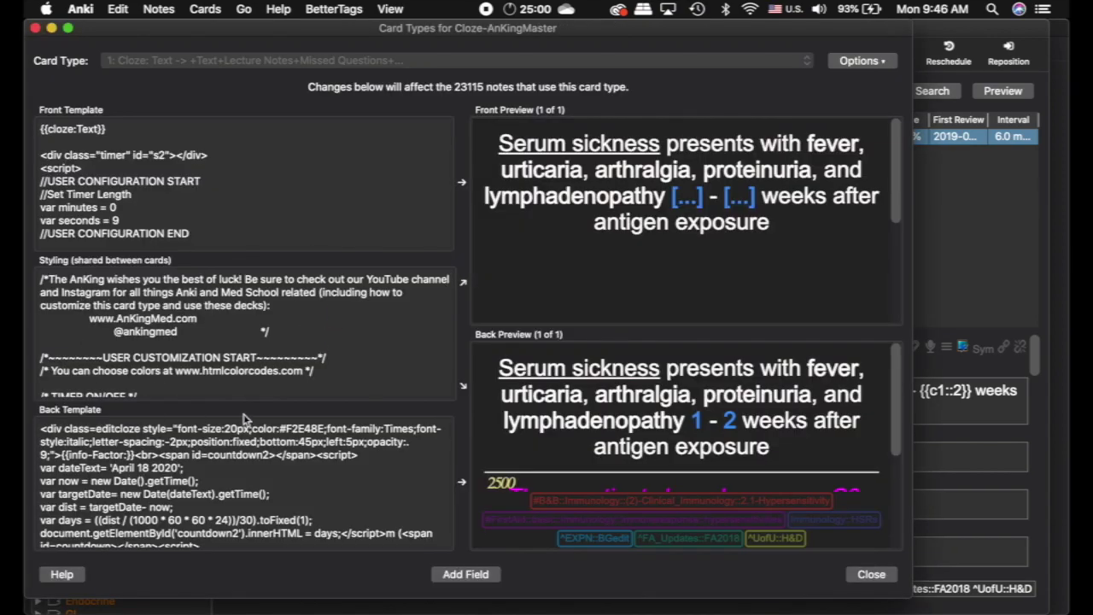
pyautogui.scroll(-3, 230, 461)
pyautogui.scroll(3, 231, 461)
pyautogui.hotkey('ctrl', 'Right')
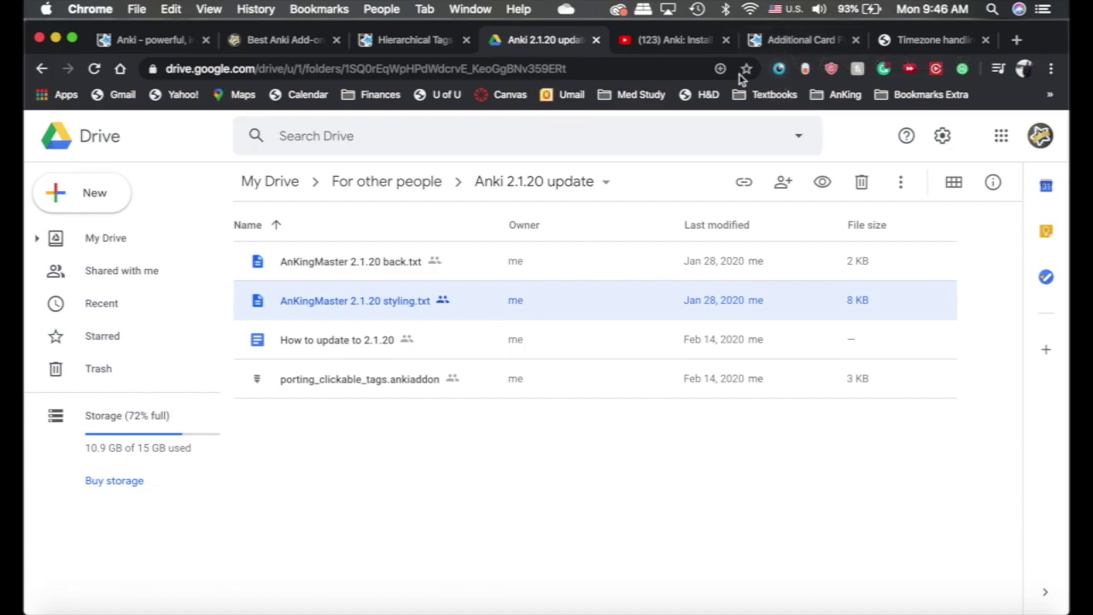
pyautogui.click(482, 384)
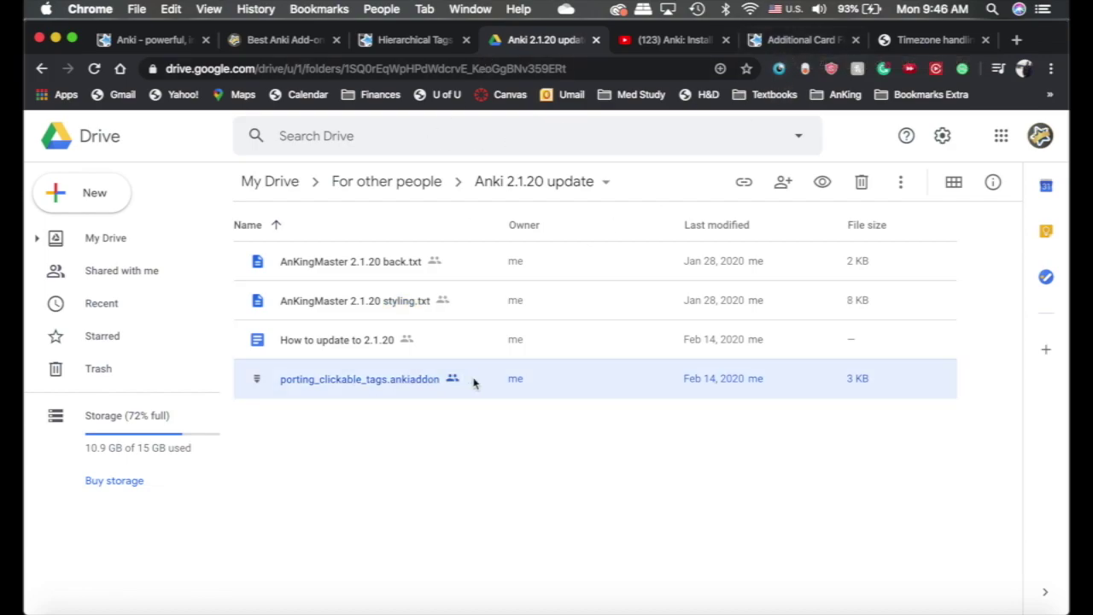
pyautogui.hotkey('ctrl', 'Left')
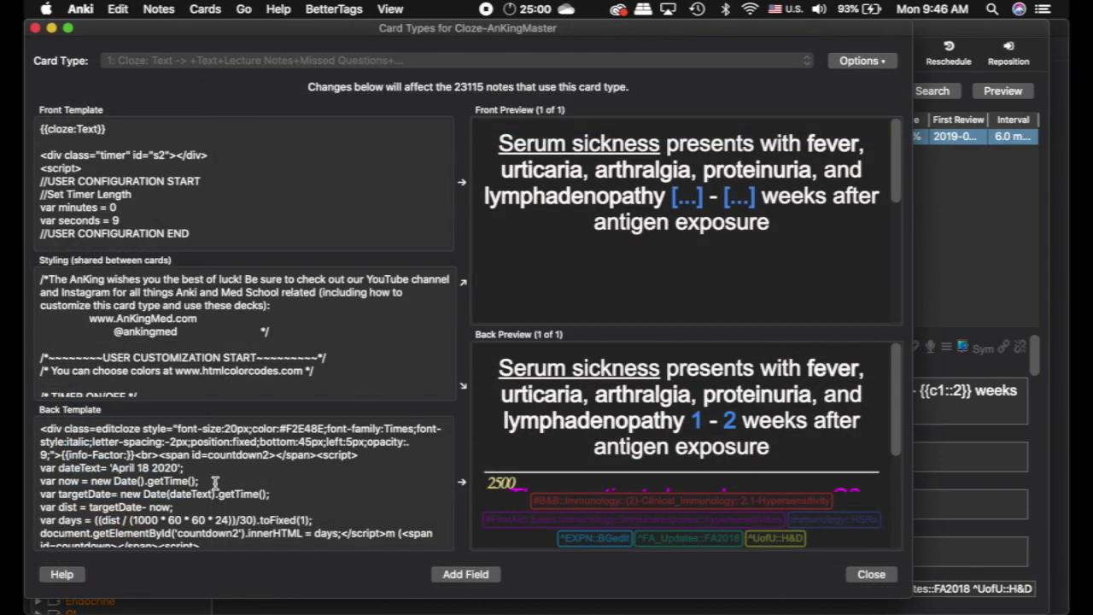
# - Highlight {{clickable::Tags}} in the back template, then switch to the Additional Card Fields page
pyautogui.scroll(-10, 216, 484)
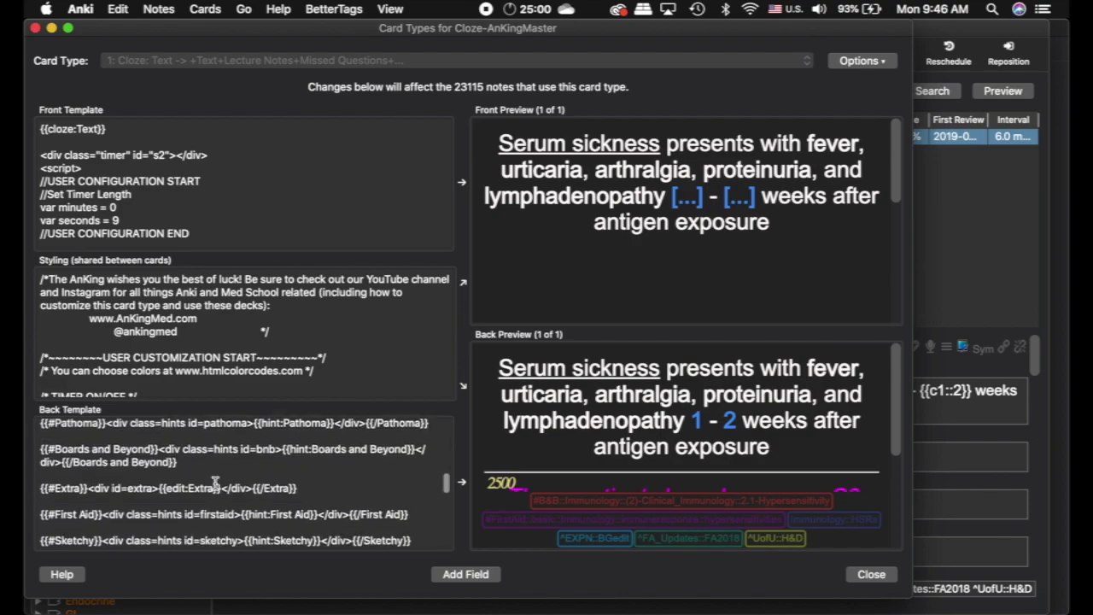
pyautogui.scroll(-10, 215, 483)
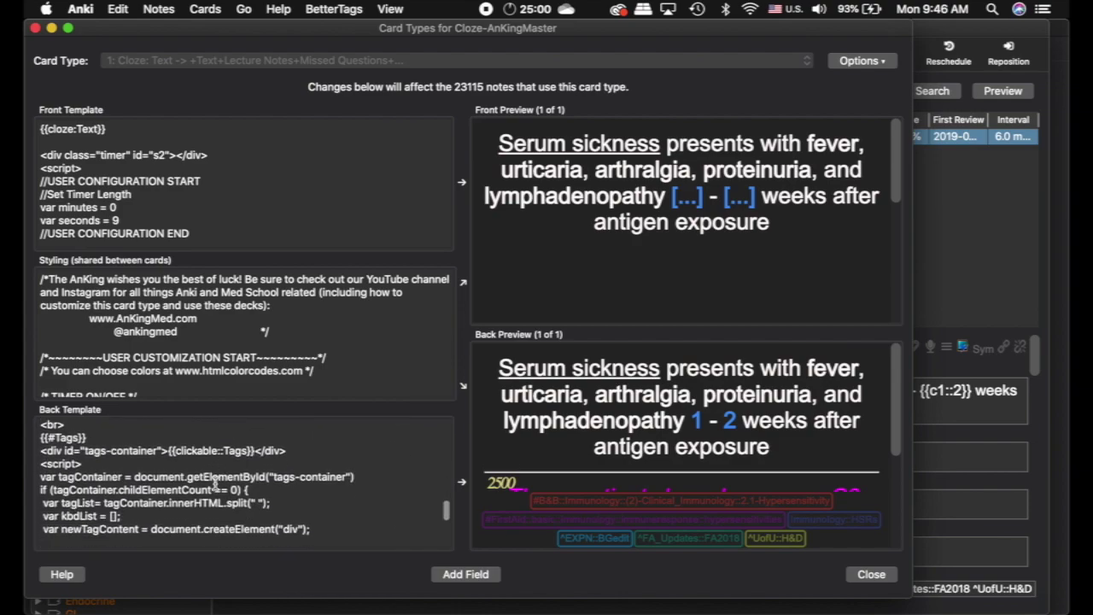
pyautogui.moveTo(254, 450); pyautogui.dragTo(176, 450)
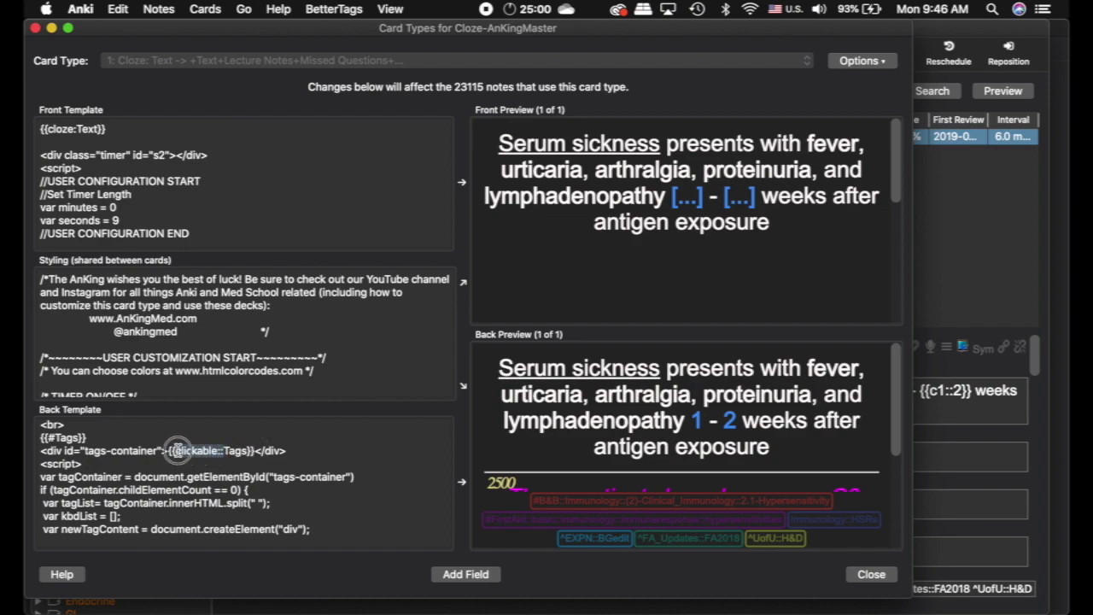
pyautogui.click(305, 452)
pyautogui.scroll(-5, 306, 452)
pyautogui.hotkey('ctrl', 'Right')
# - Highlight the 2.1.20 {{info-Ivl:}} syntax note on the Additional Card Fields page, then return to Anki
pyautogui.click(807, 41)
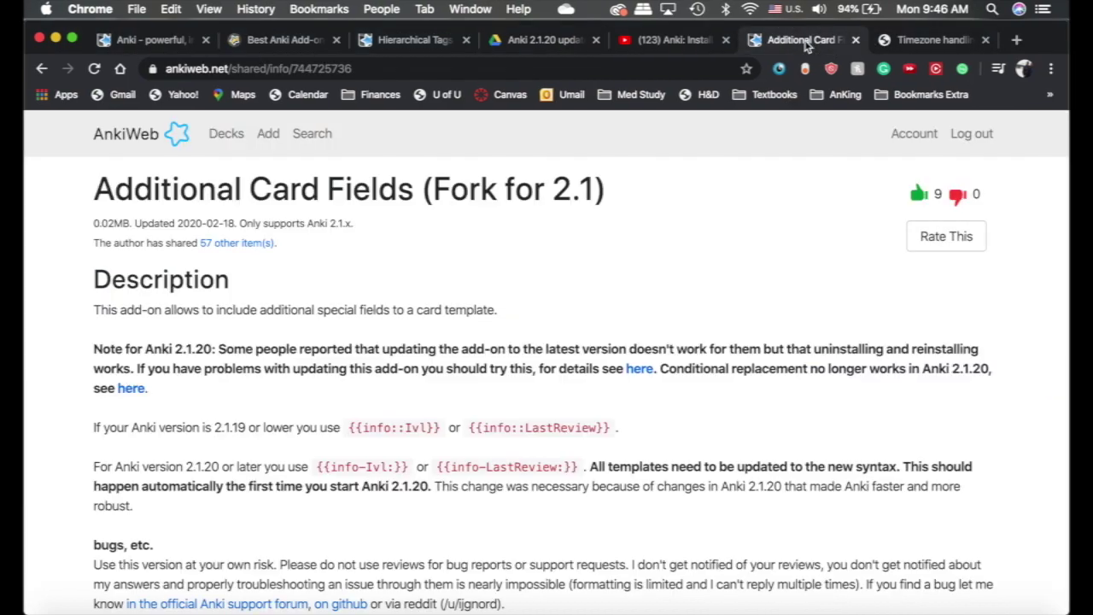
pyautogui.scroll(-2, 352, 345)
pyautogui.keyDown('shift'); pyautogui.click(391, 350); pyautogui.keyUp('shift')
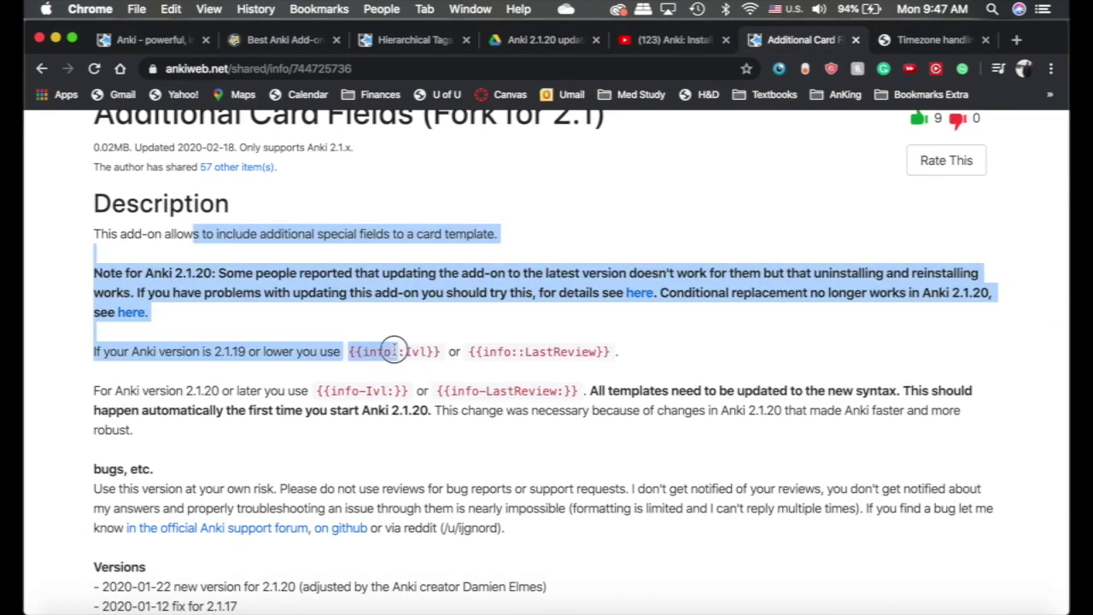
pyautogui.click(371, 335)
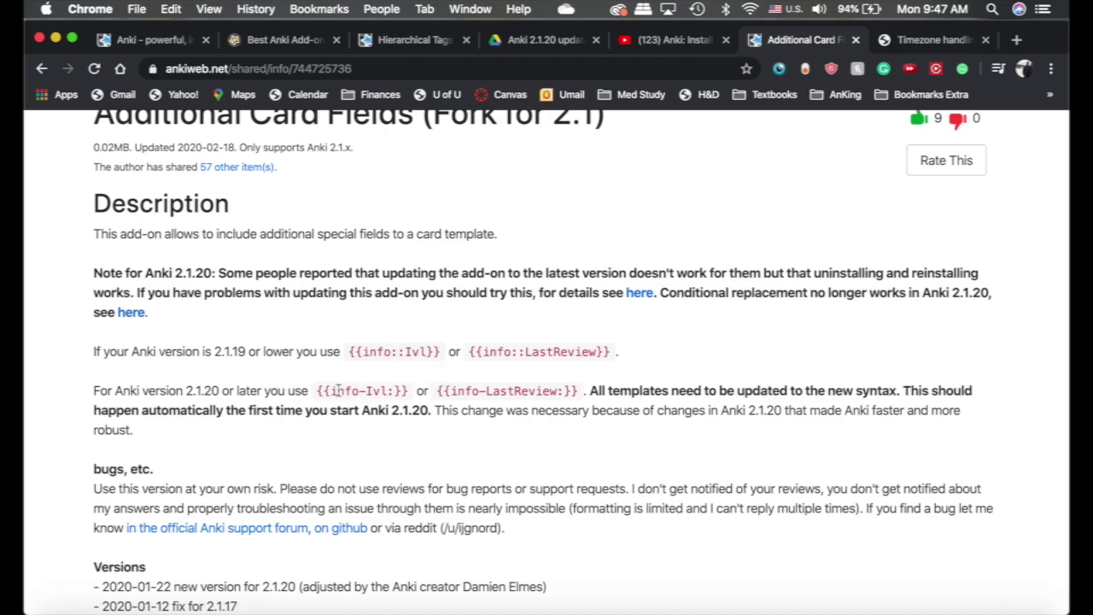
pyautogui.hotkey('ctrl', 'Left')
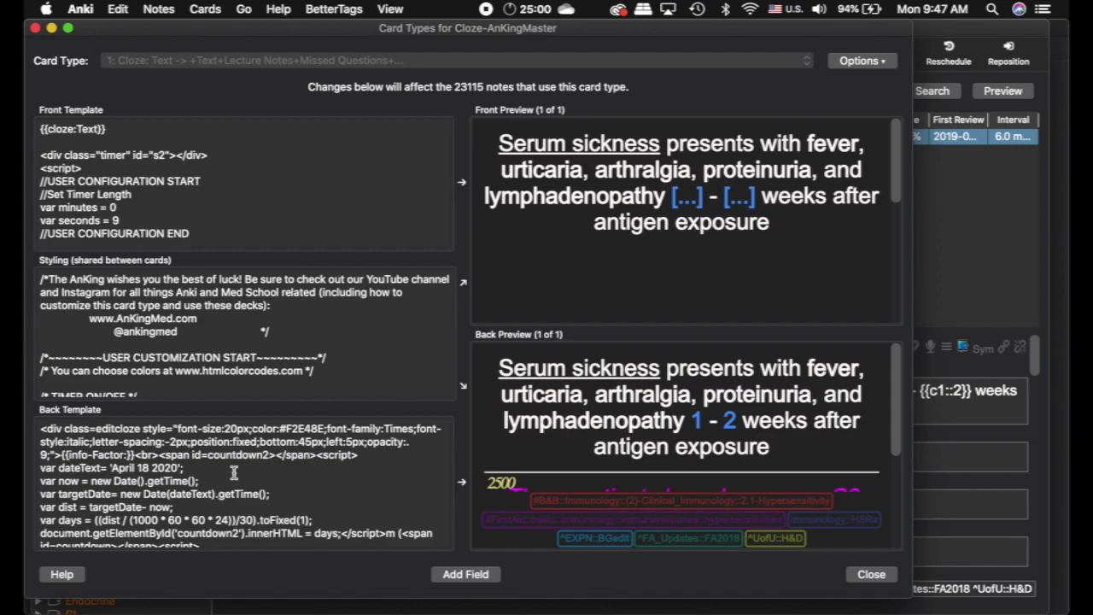
# - Highlight {{info-Factor:}} in the back template, close templates and browser, and open the add-ons manager
pyautogui.scroll(-1, 234, 472)
pyautogui.scroll(1, 233, 473)
pyautogui.moveTo(135, 455); pyautogui.dragTo(60, 455)
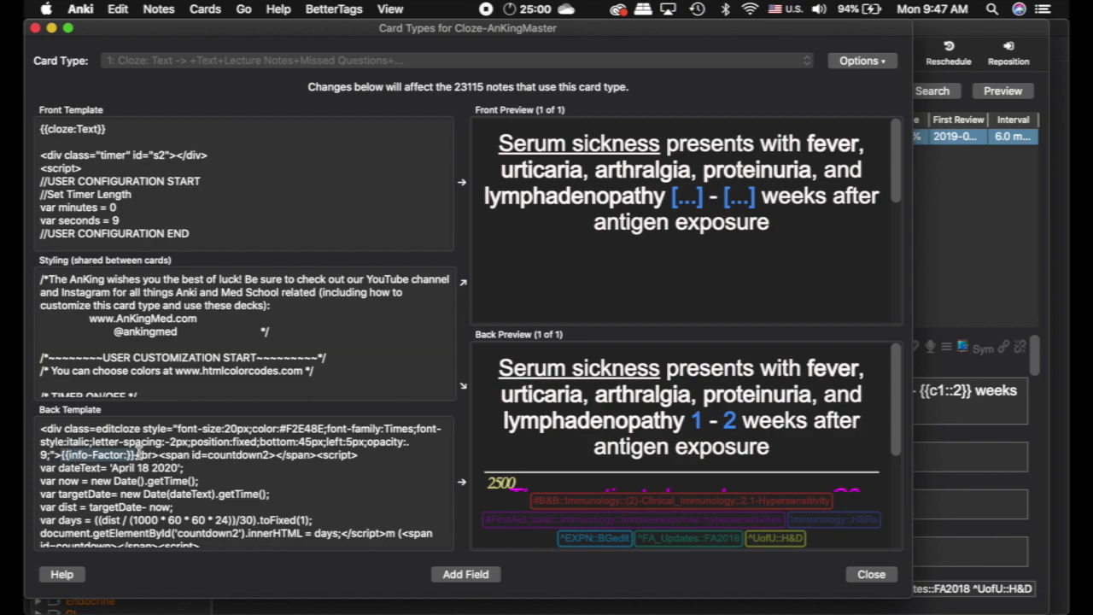
pyautogui.click(35, 30)
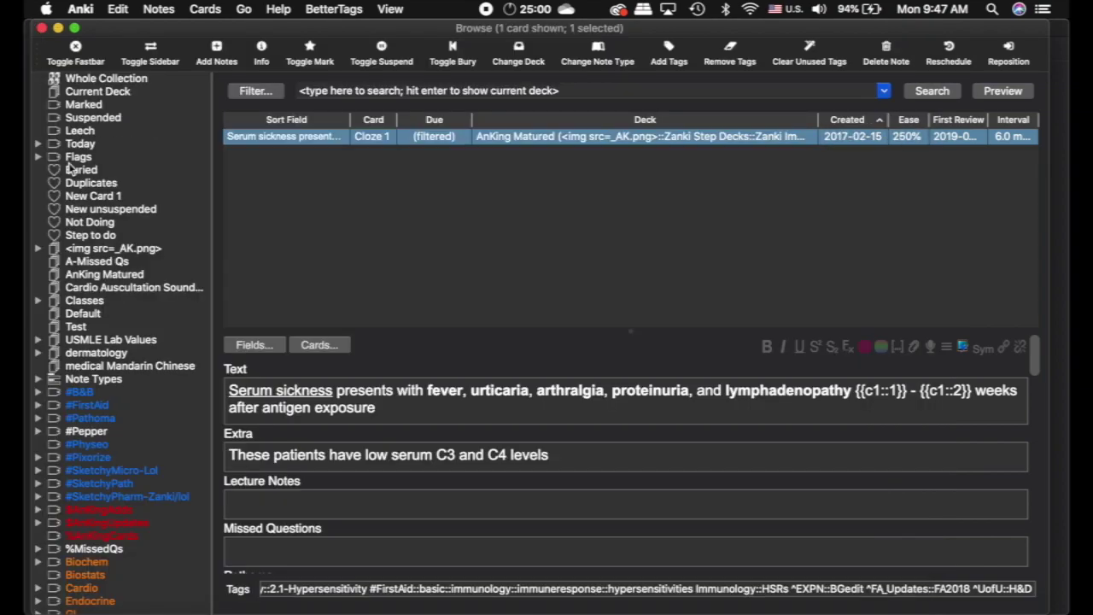
pyautogui.click(37, 24)
pyautogui.click(229, 9)
pyautogui.click(269, 125)
pyautogui.click(301, 109)
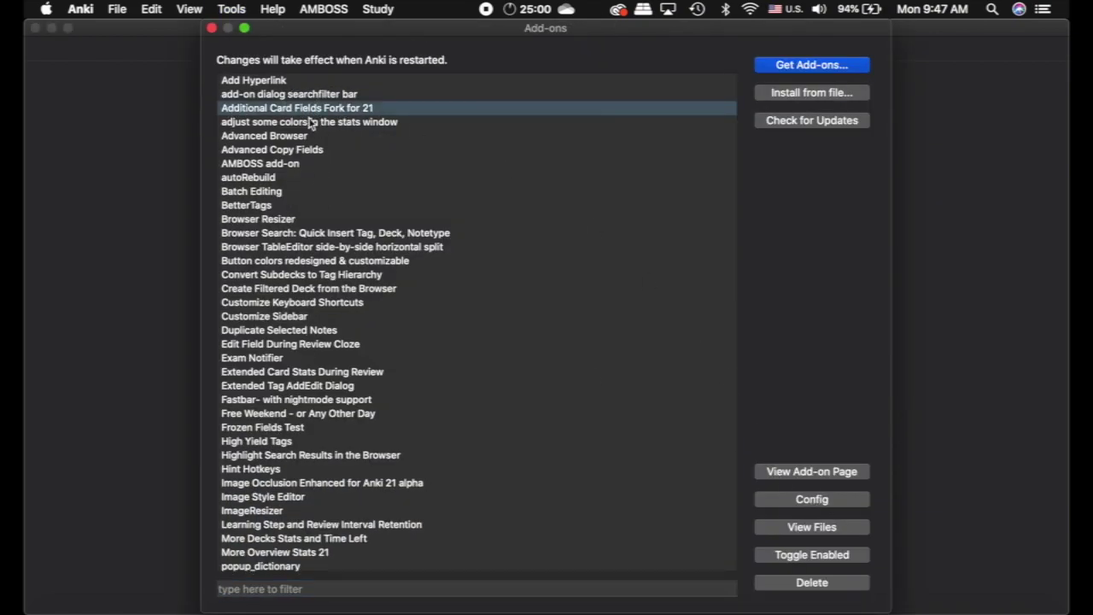
pyautogui.click(848, 504)
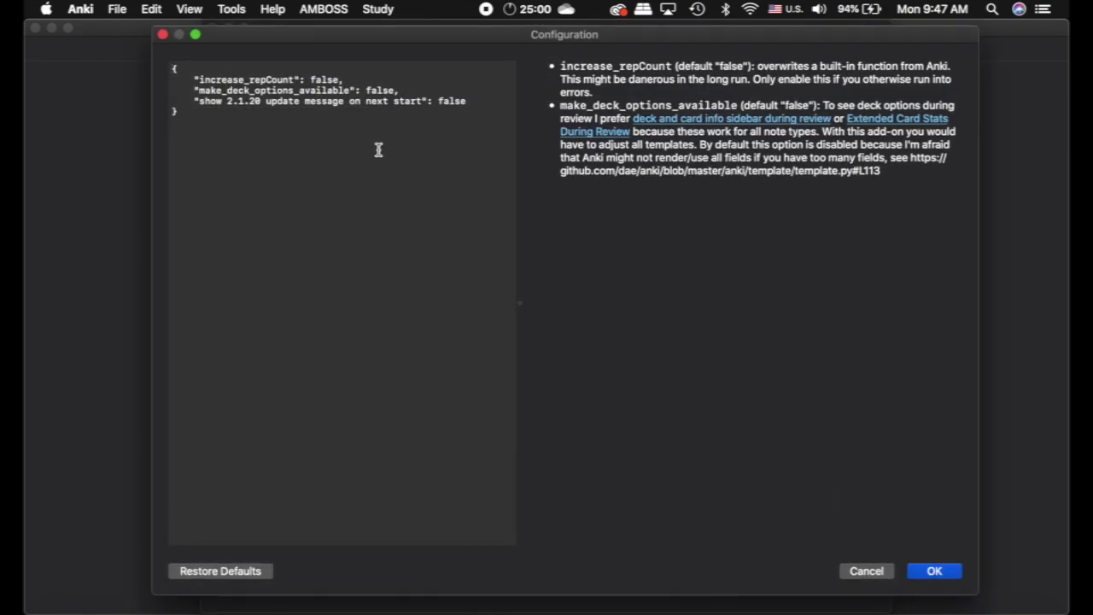
pyautogui.moveTo(200, 100); pyautogui.dragTo(419, 106)
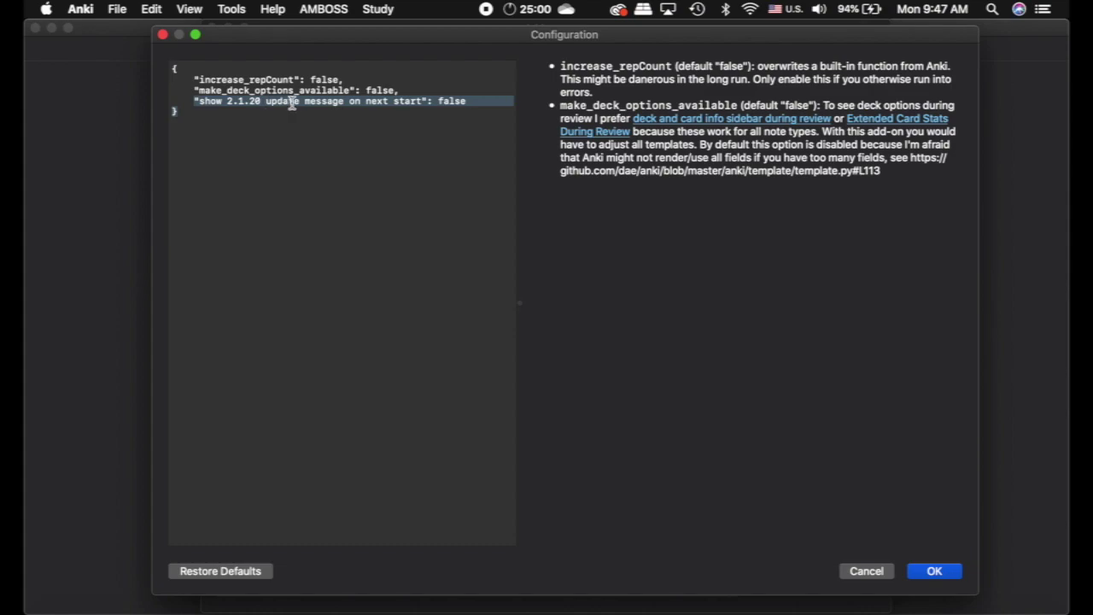
pyautogui.click(465, 102)
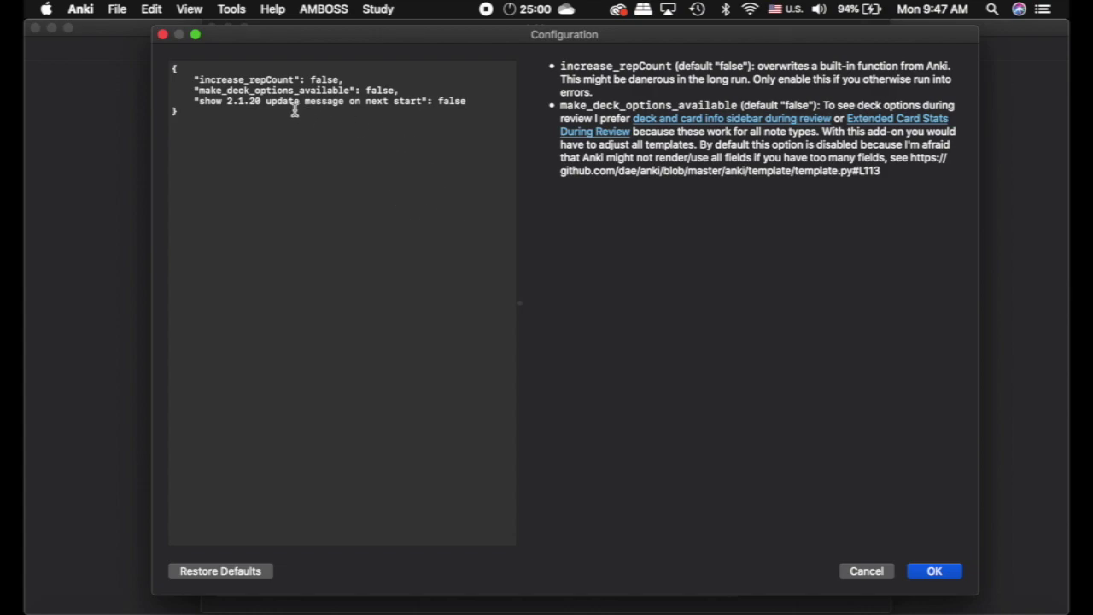
pyautogui.click(945, 578)
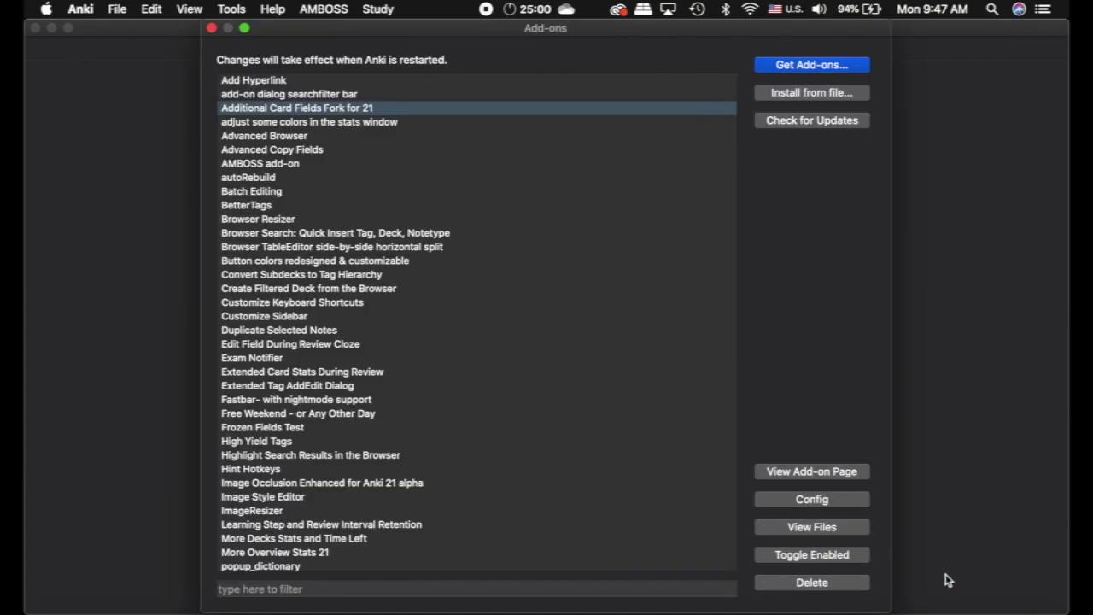
# - List the USMLE Lab Values cards, select Amylase, serum, and open the LabValue card templates
pyautogui.click(211, 29)
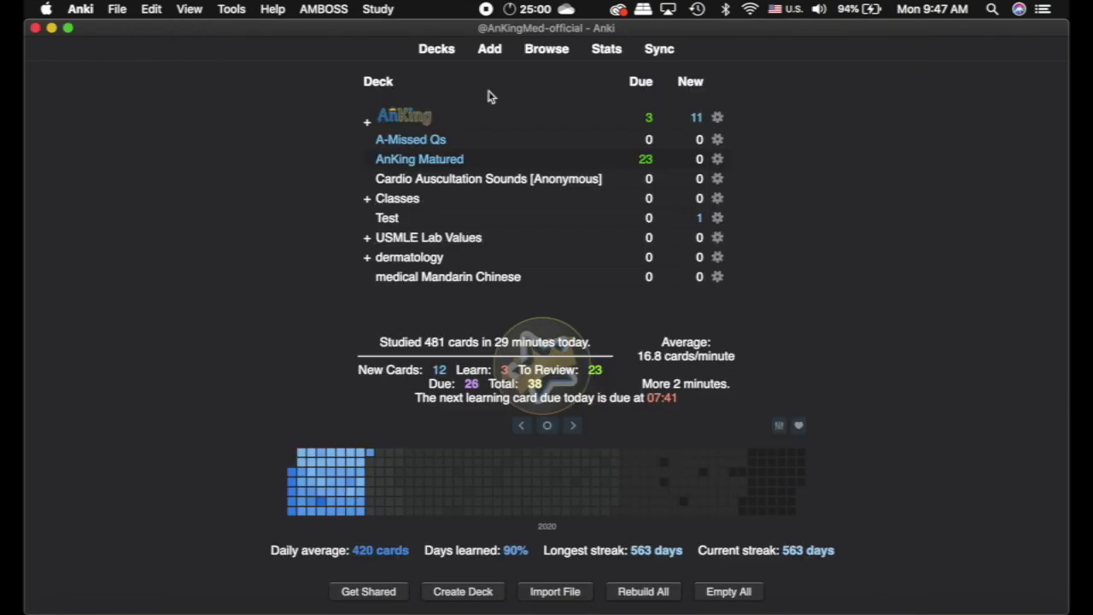
pyautogui.click(552, 48)
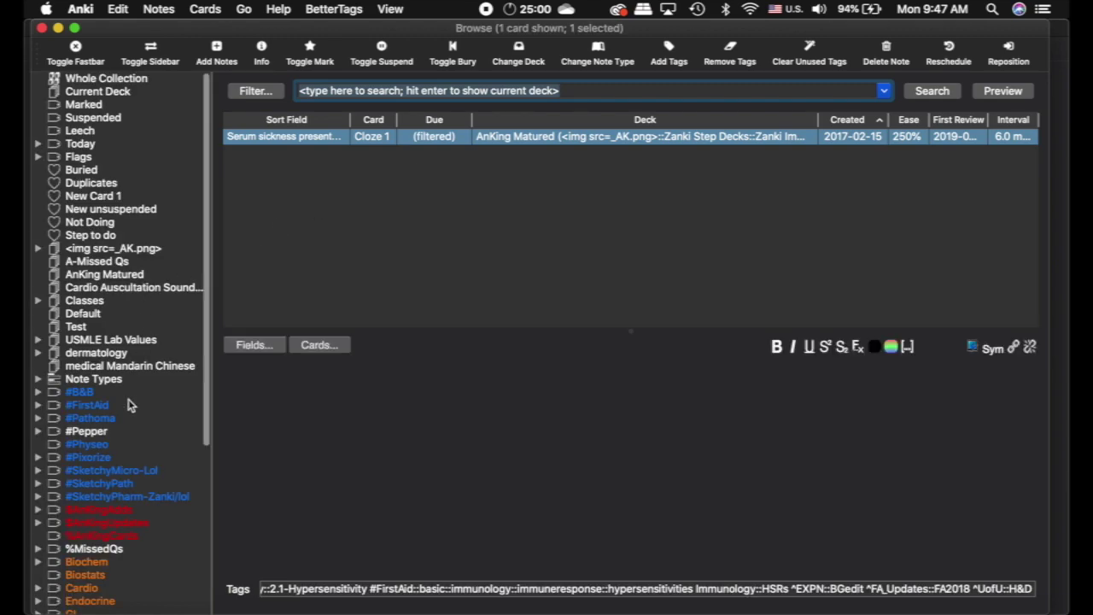
pyautogui.scroll(-1, 130, 402)
pyautogui.click(100, 319)
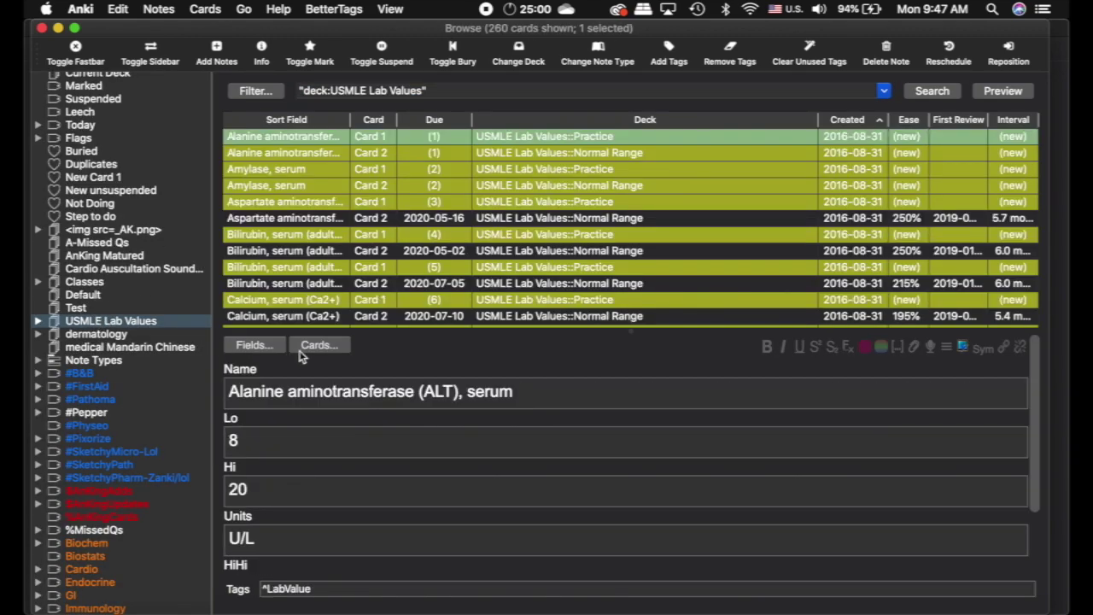
pyautogui.click(600, 153)
pyautogui.click(547, 169)
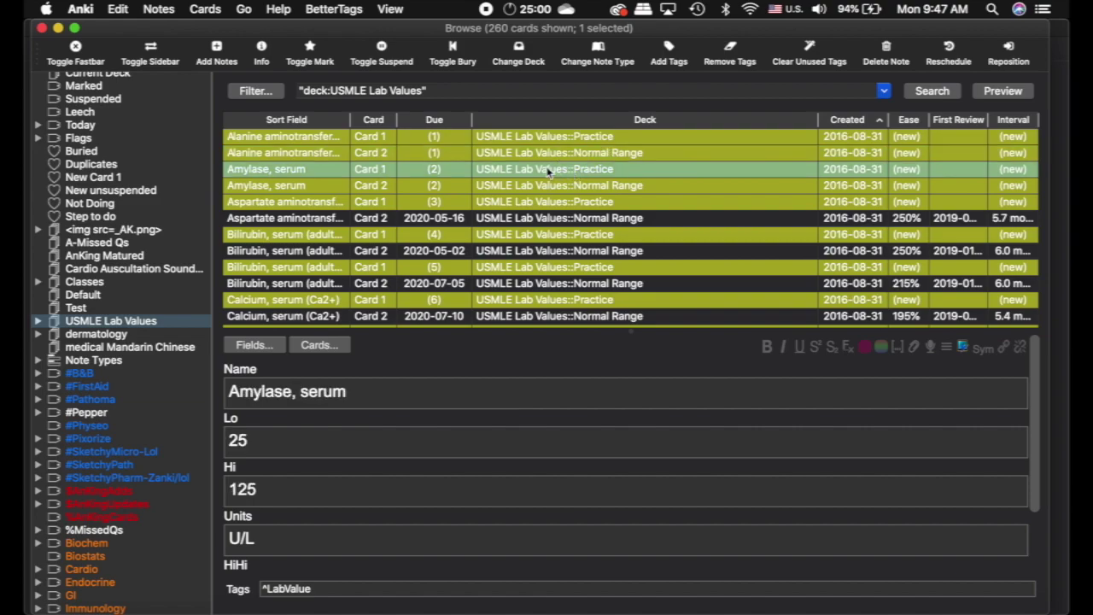
pyautogui.click(318, 345)
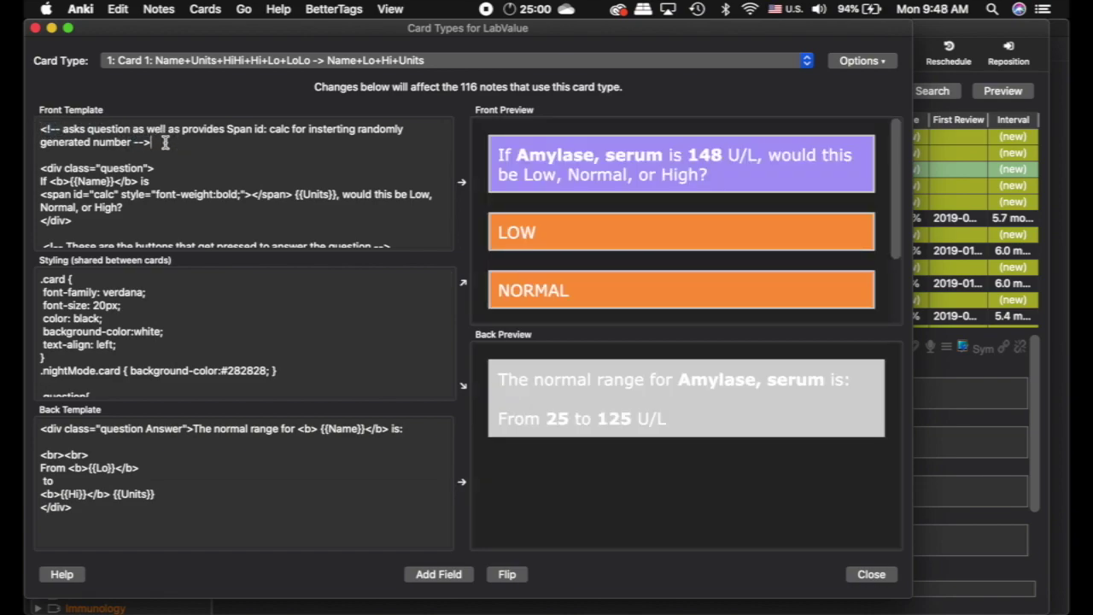
# - Change {{Front}} to {Front} in the front template comment, then close templates and browser
pyautogui.tripleClick(38, 128)
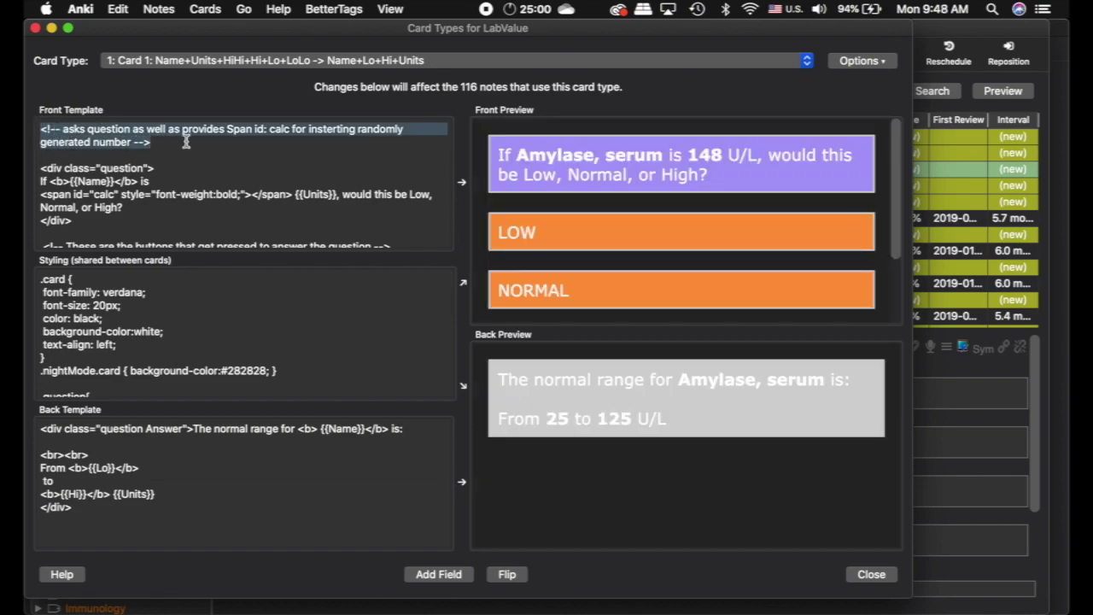
pyautogui.scroll(-5, 178, 163)
pyautogui.scroll(-1, 179, 163)
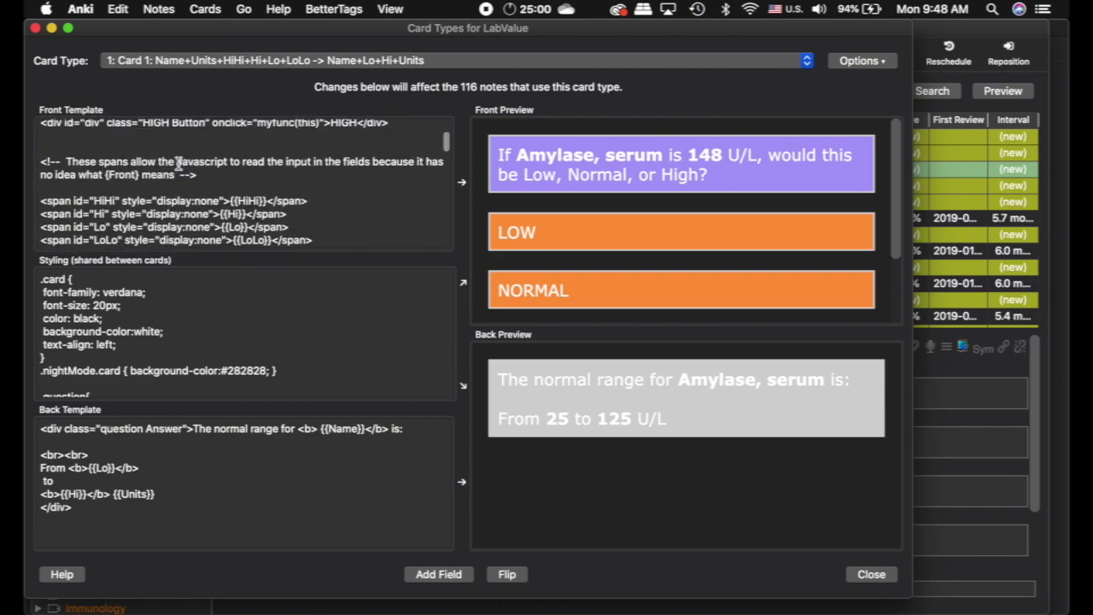
pyautogui.click(106, 177)
pyautogui.write('{')
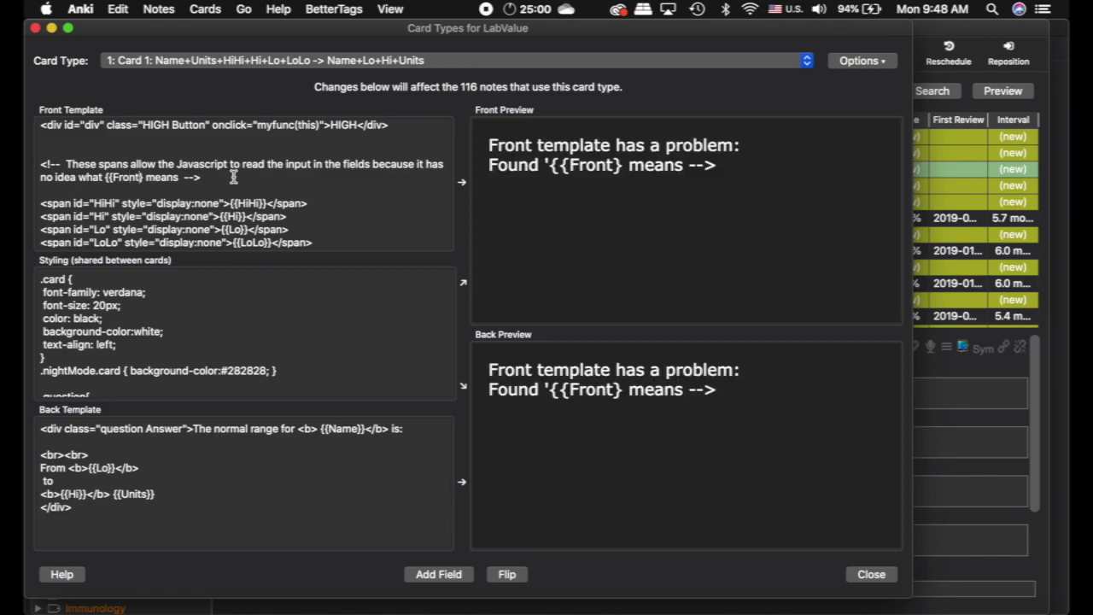
pyautogui.write('}')
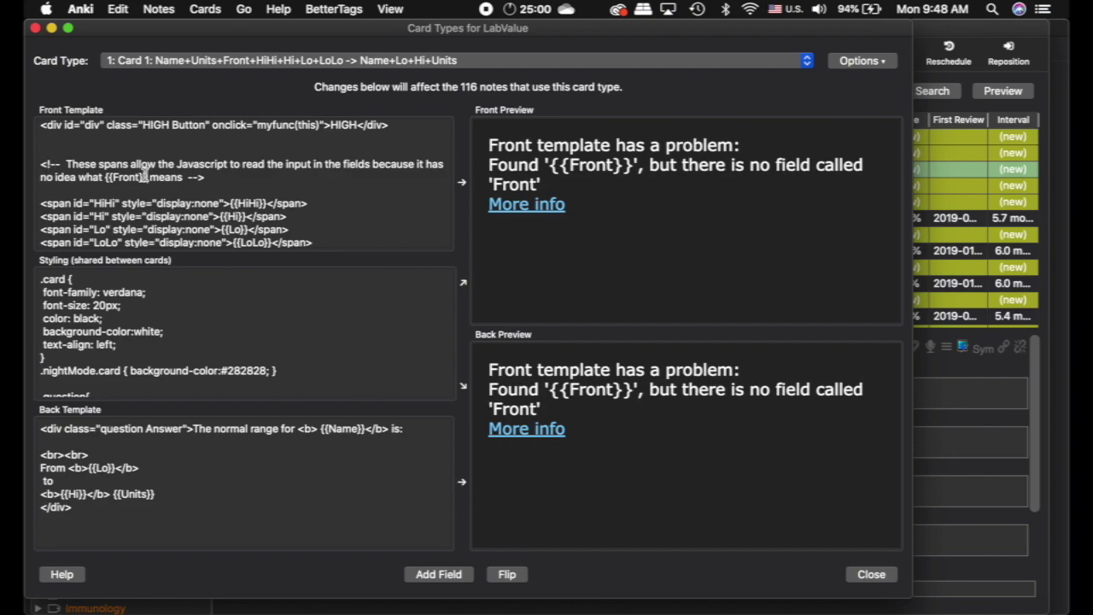
pyautogui.press('BackSpace')
pyautogui.click(107, 177)
pyautogui.press('BackSpace')
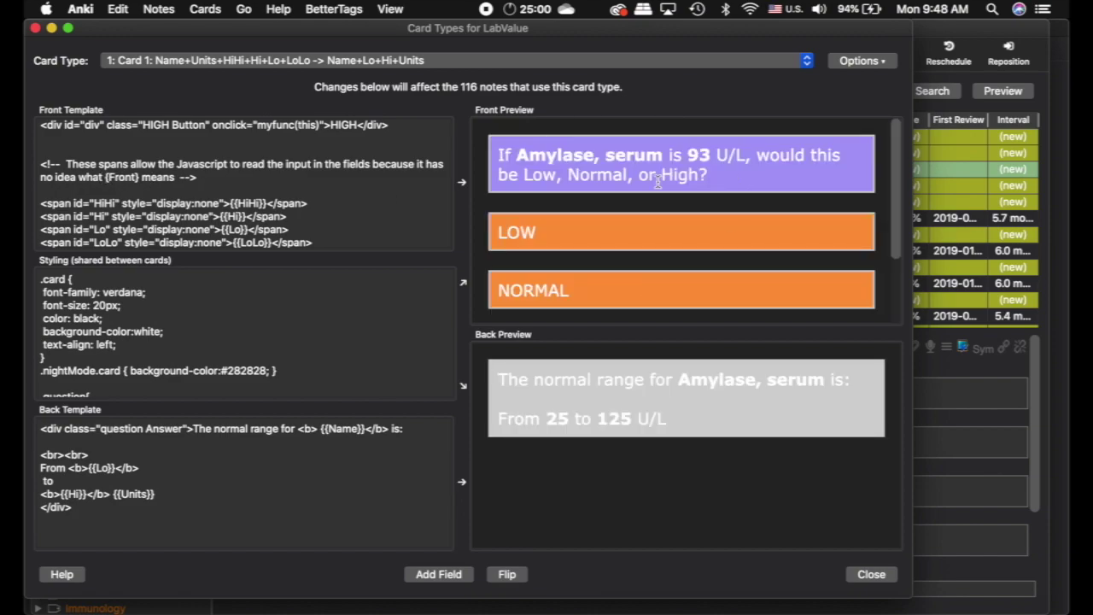
pyautogui.click(871, 574)
pyautogui.click(39, 28)
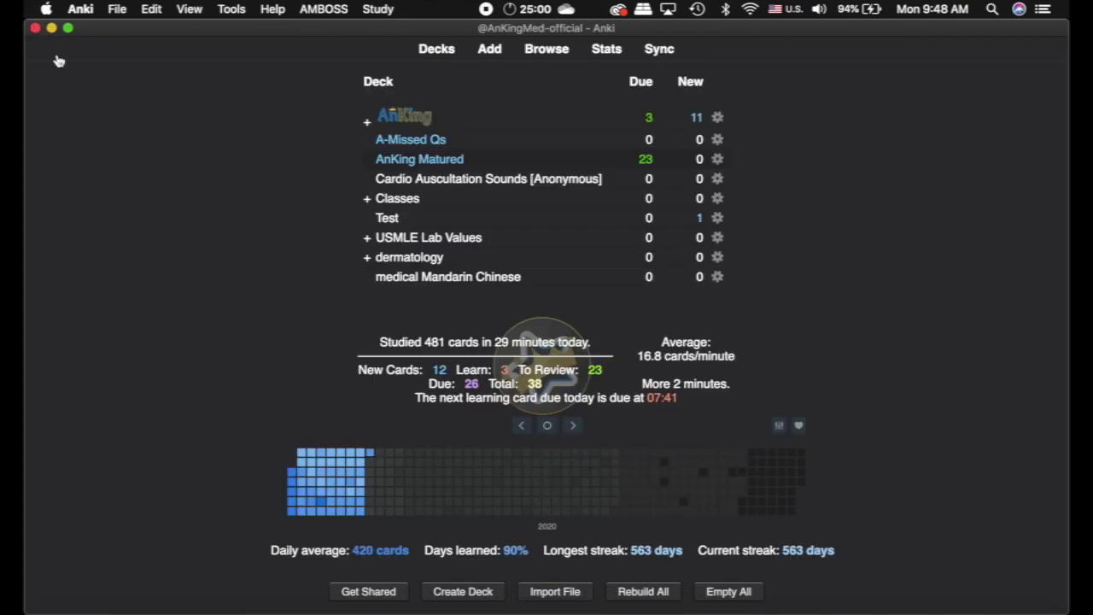
# - Select the debug console code block in the Timezone handling changes article, then return to Anki
pyautogui.press('super+Tab')
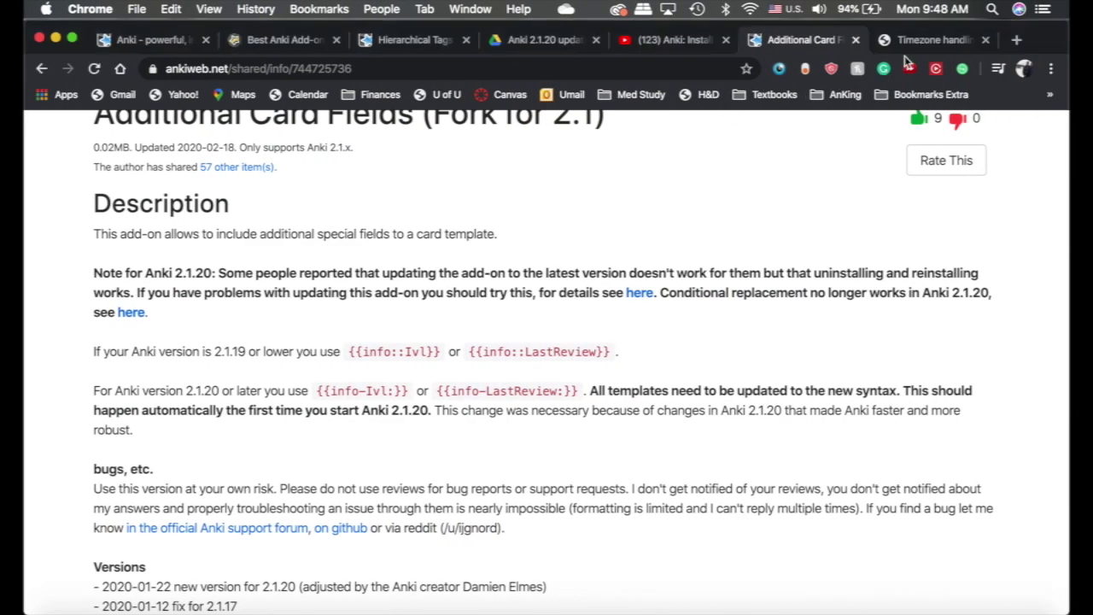
pyautogui.click(929, 41)
pyautogui.scroll(3, 292, 318)
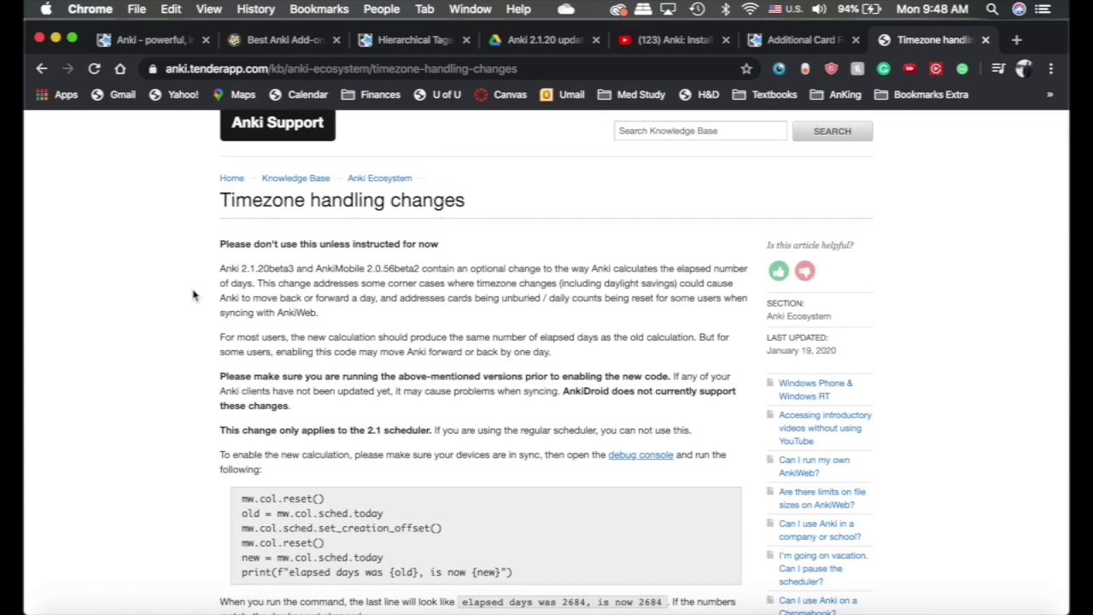
pyautogui.scroll(-1, 193, 295)
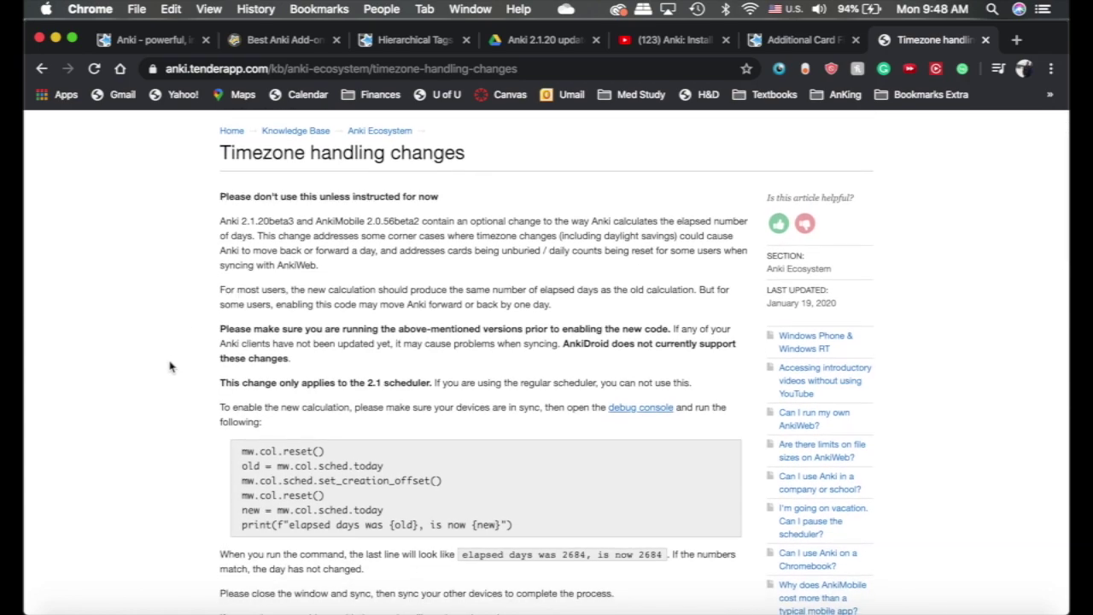
pyautogui.scroll(-1, 167, 369)
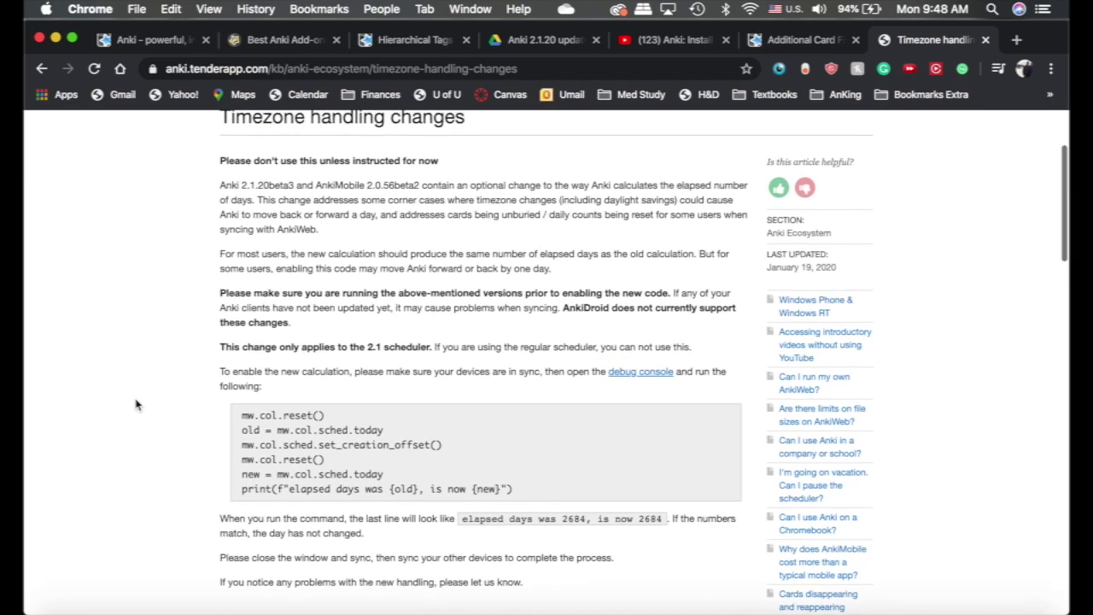
pyautogui.scroll(1, 137, 403)
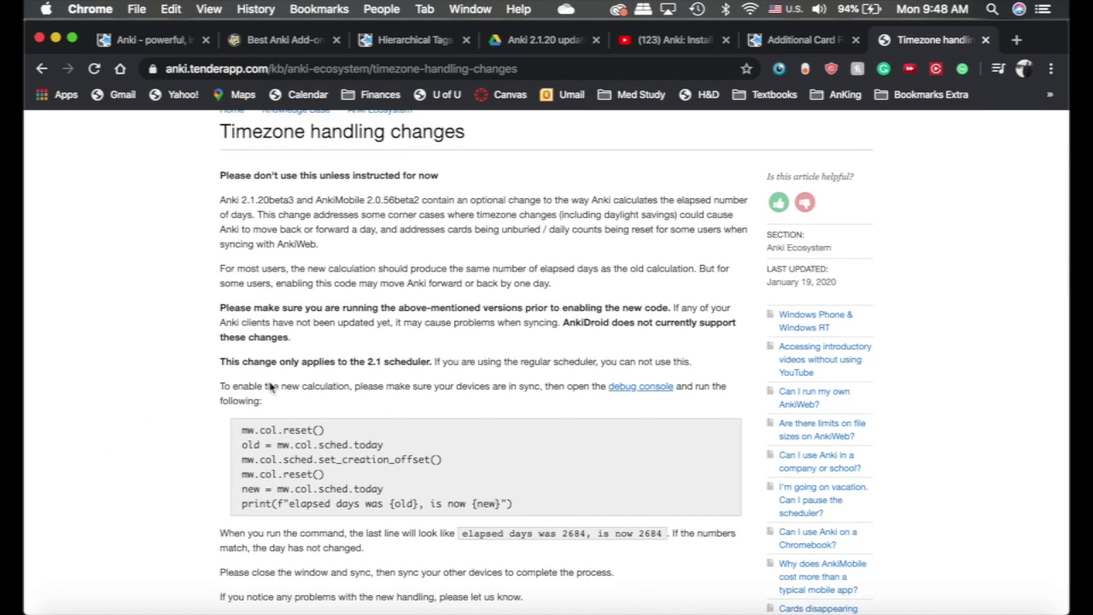
pyautogui.scroll(-1, 327, 378)
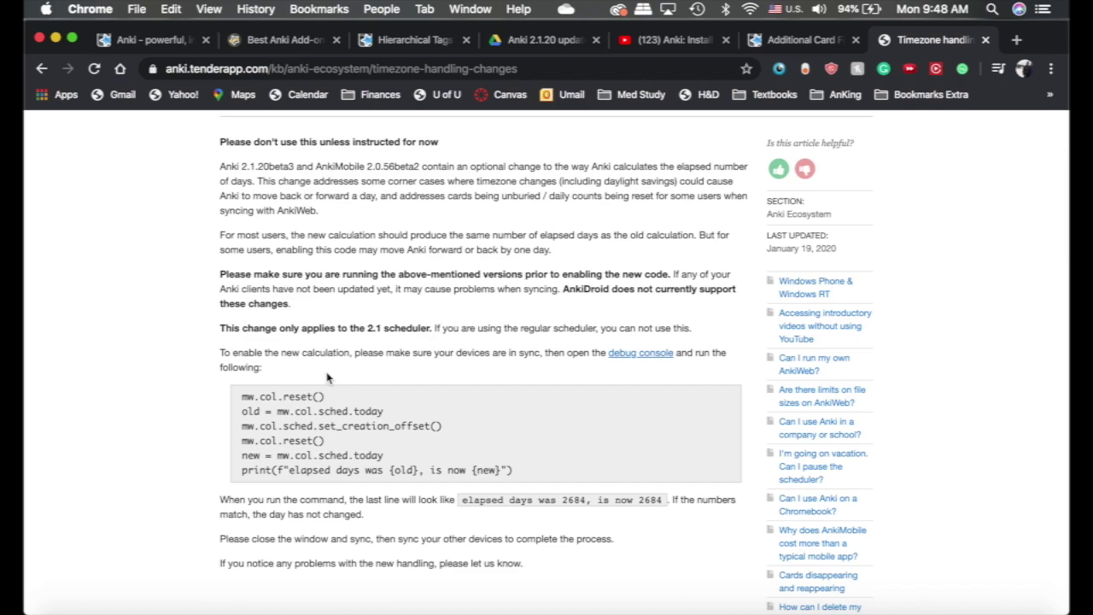
pyautogui.moveTo(241, 398); pyautogui.dragTo(524, 473)
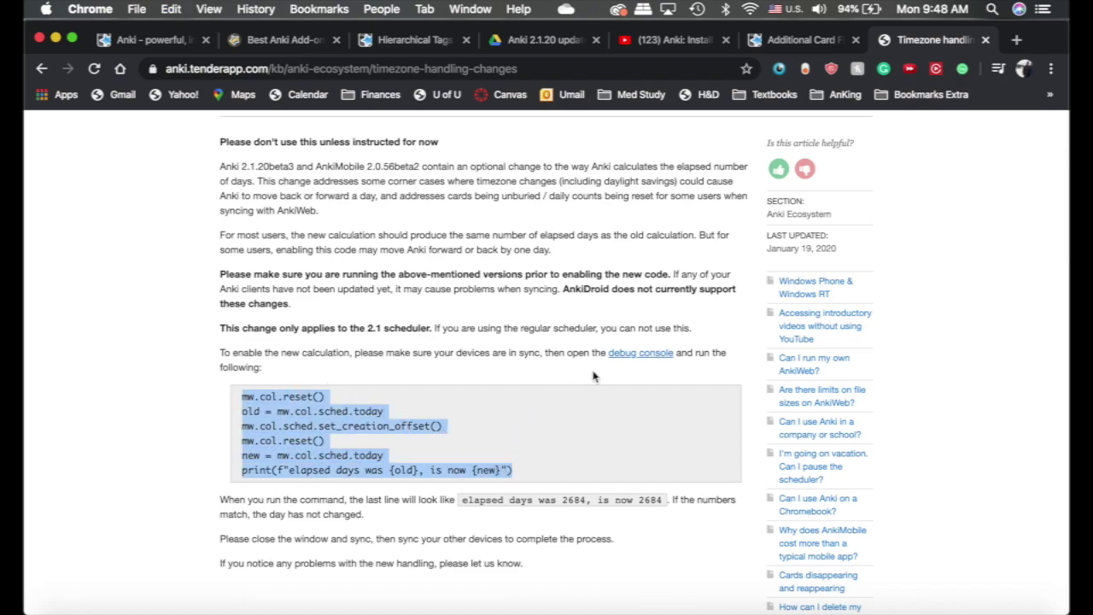
pyautogui.hotkey('ctrl', 'Left')
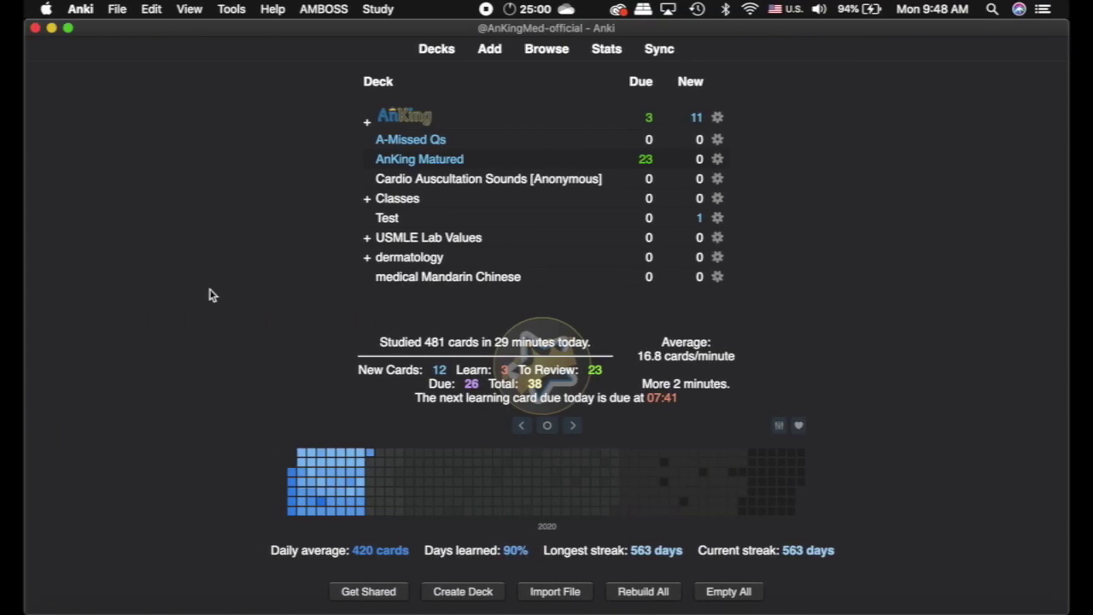
# - Paste the timezone code into Anki's Debug Console
pyautogui.press('super+shift+semicolon')
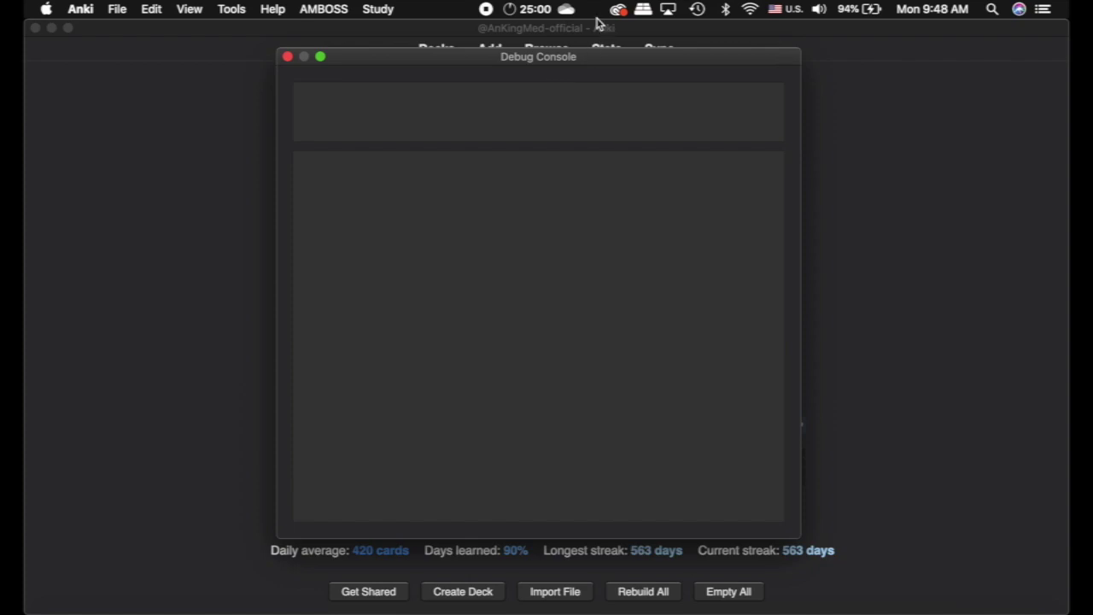
pyautogui.press('super+v')
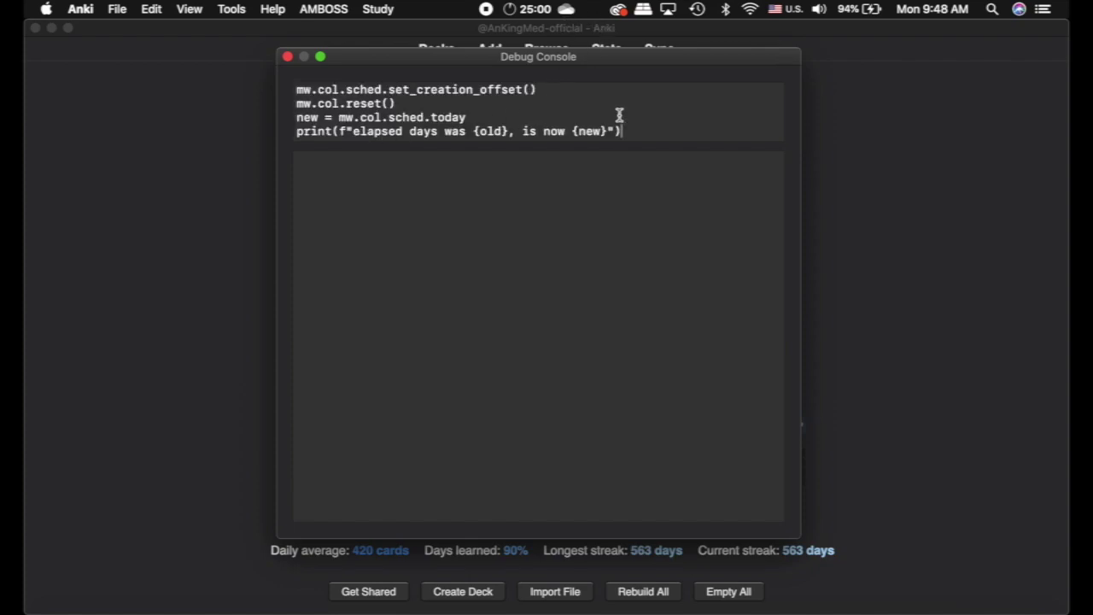
pyautogui.scroll(2, 622, 112)
pyautogui.scroll(-3, 622, 111)
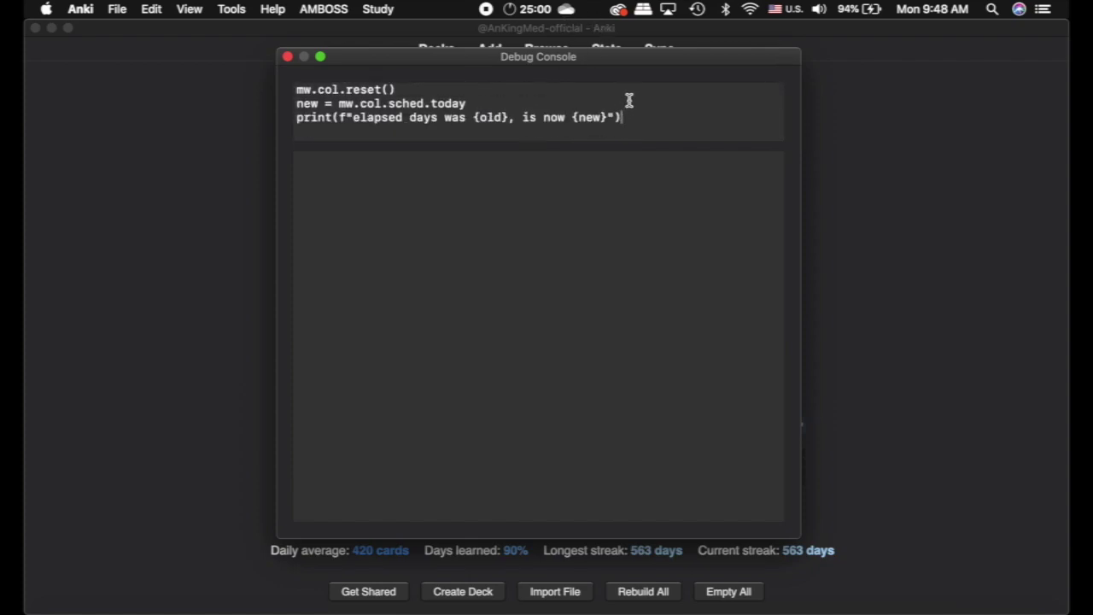
# - Delete the pasted code, run the empty input, close the console and return to the timezone article
pyautogui.moveTo(638, 115); pyautogui.dragTo(249, 44)
pyautogui.press('BackSpace')
pyautogui.hotkey('ctrl', 'Return')
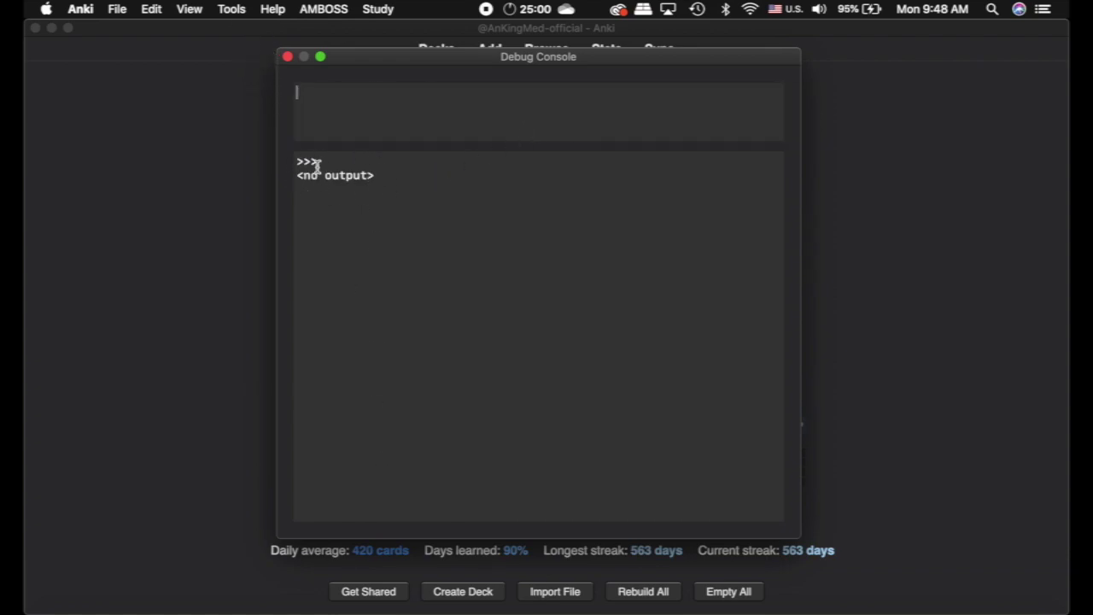
pyautogui.click(287, 57)
pyautogui.press('super+Tab')
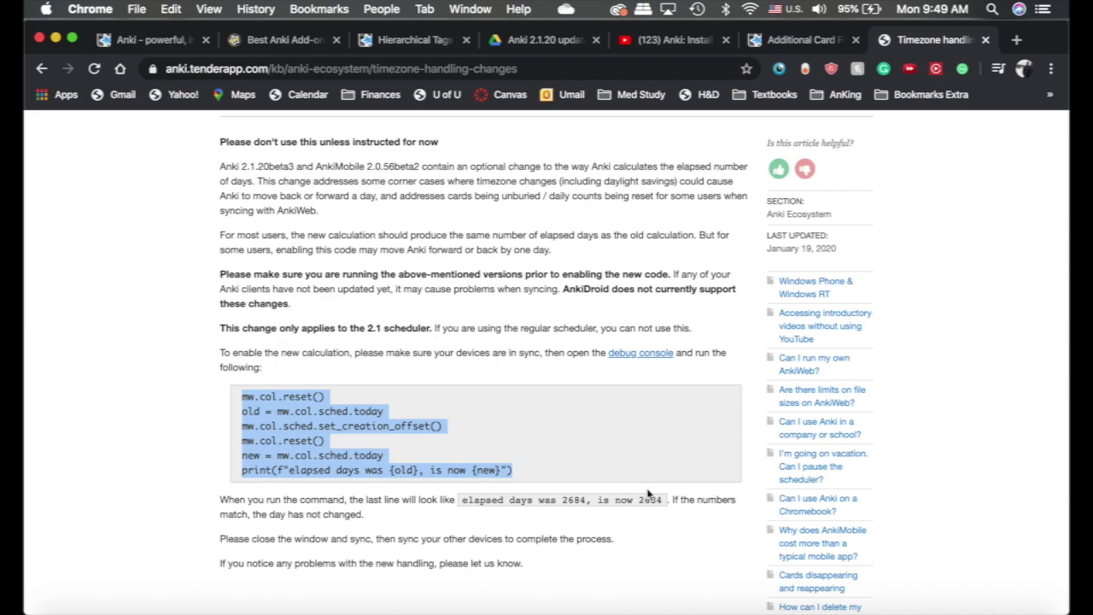
# - Look over the Favorite Add-ons list at the top of the Best Anki Add-ons tab, then go back to Anki
pyautogui.click(147, 346)
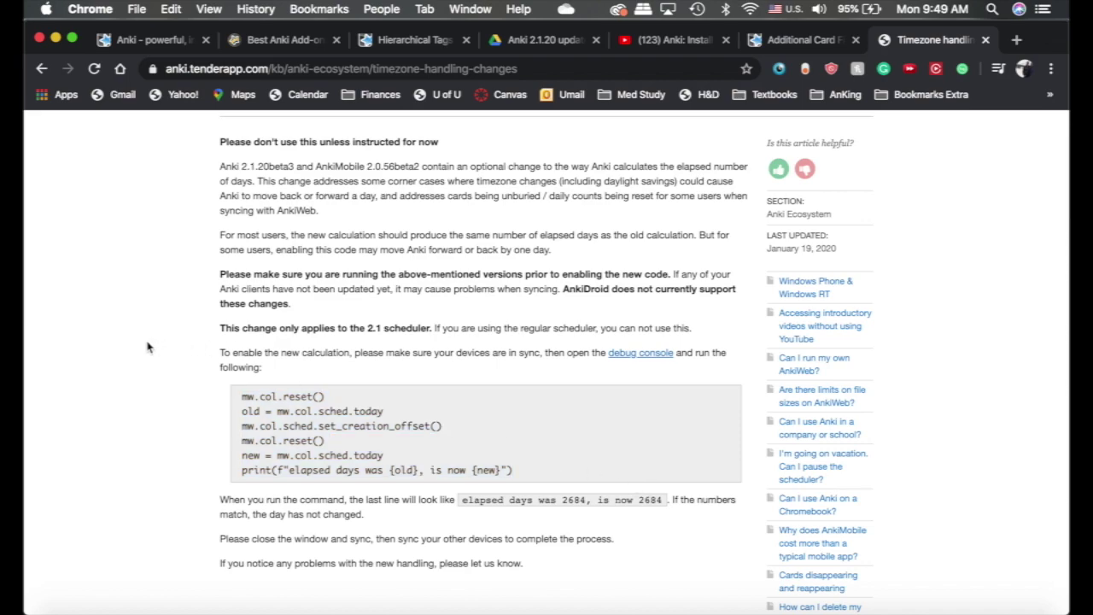
pyautogui.click(274, 40)
pyautogui.scroll(10, 224, 380)
pyautogui.scroll(10, 224, 386)
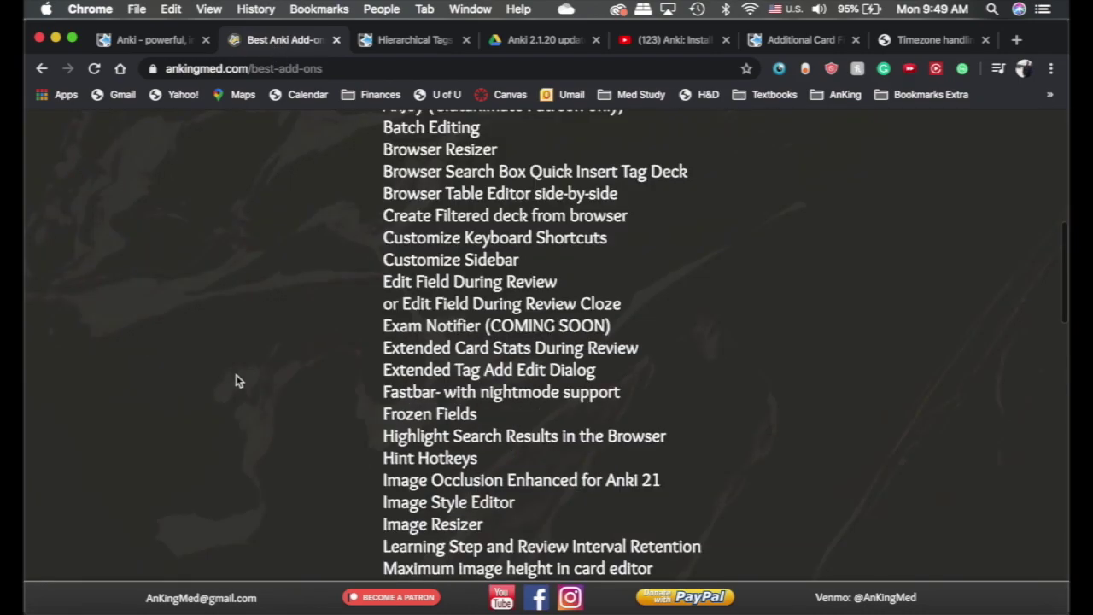
pyautogui.scroll(2, 339, 442)
pyautogui.scroll(-3, 336, 441)
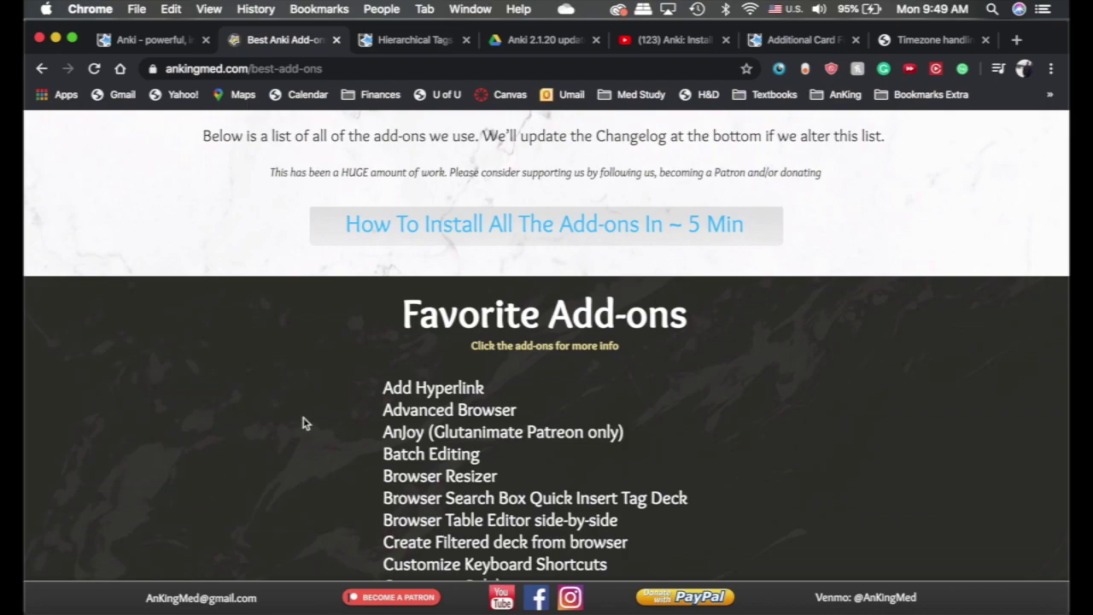
pyautogui.scroll(1, 303, 419)
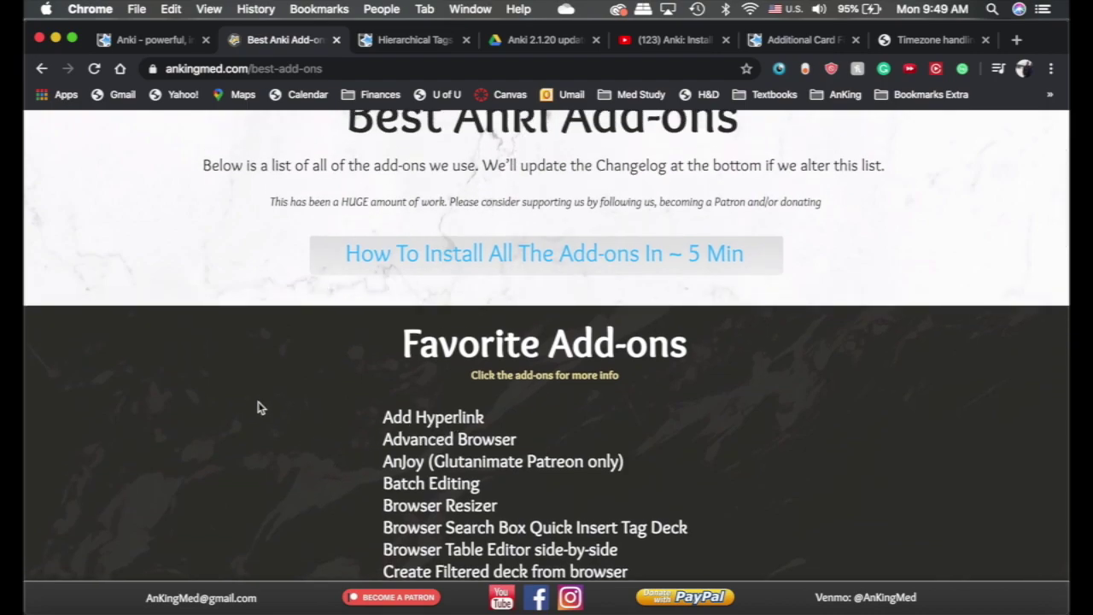
pyautogui.press('super+Tab')
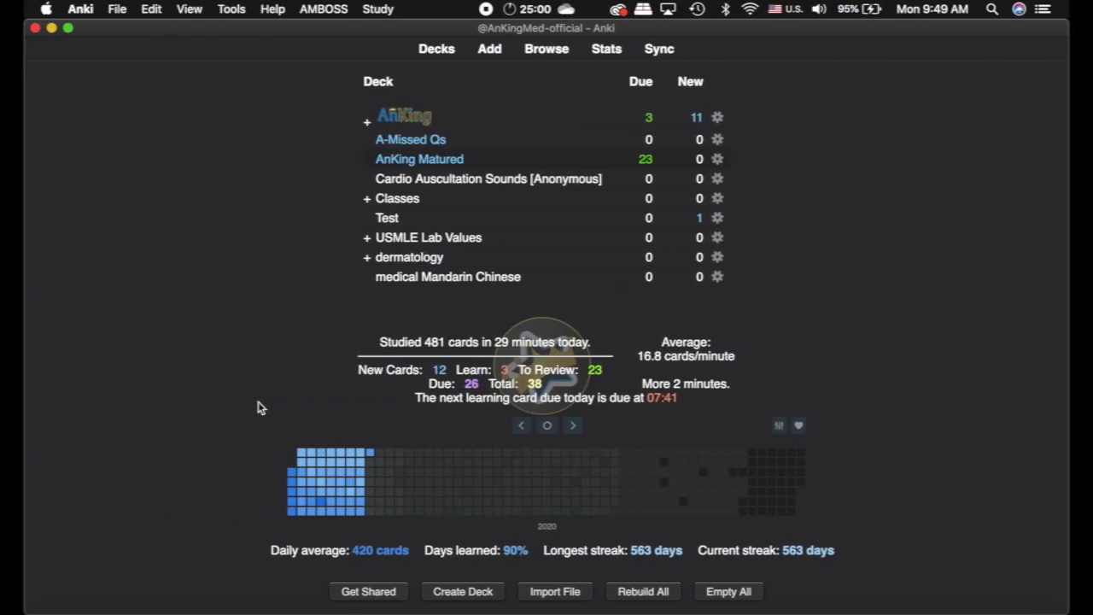